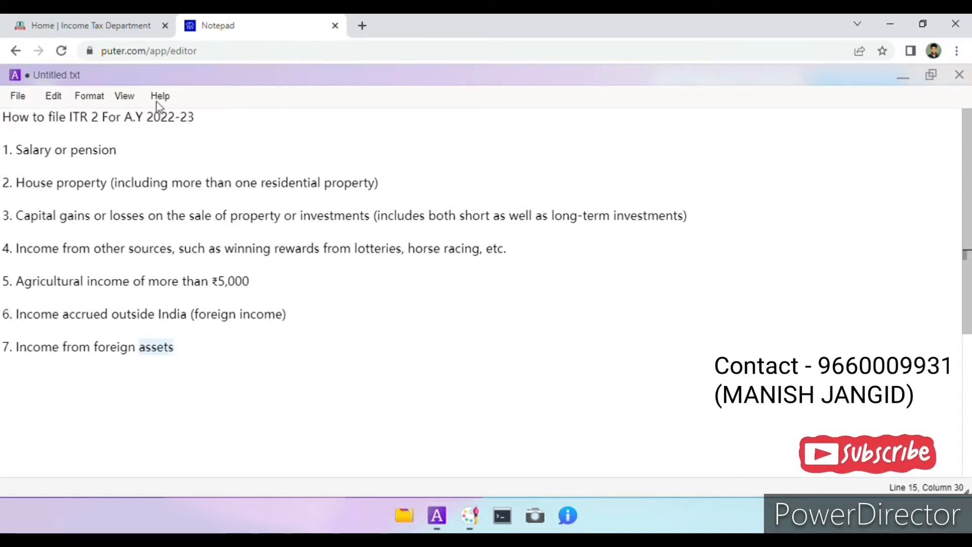
# Open the Income Tax e-Filing login page, enter the taxpayer's User ID and continue.
pyautogui.click(118, 31)
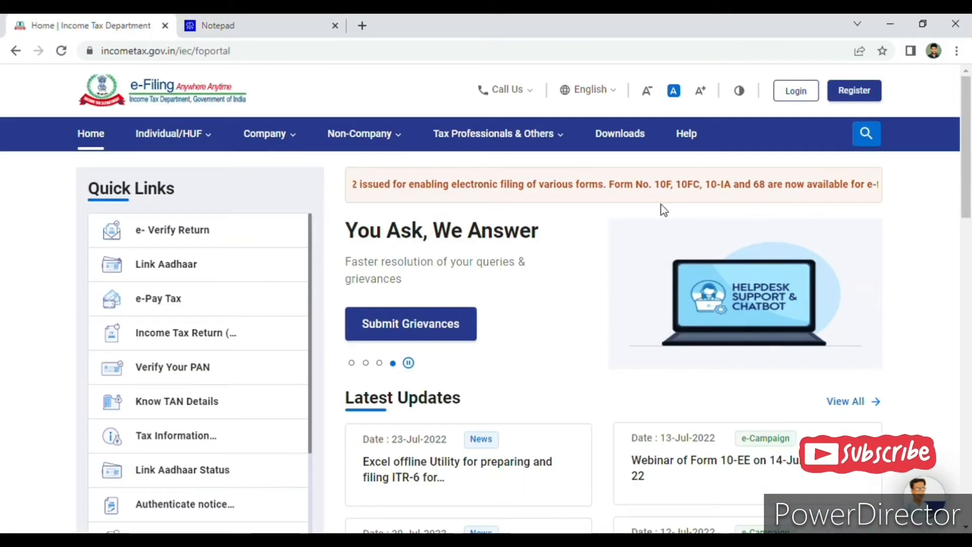
pyautogui.click(795, 92)
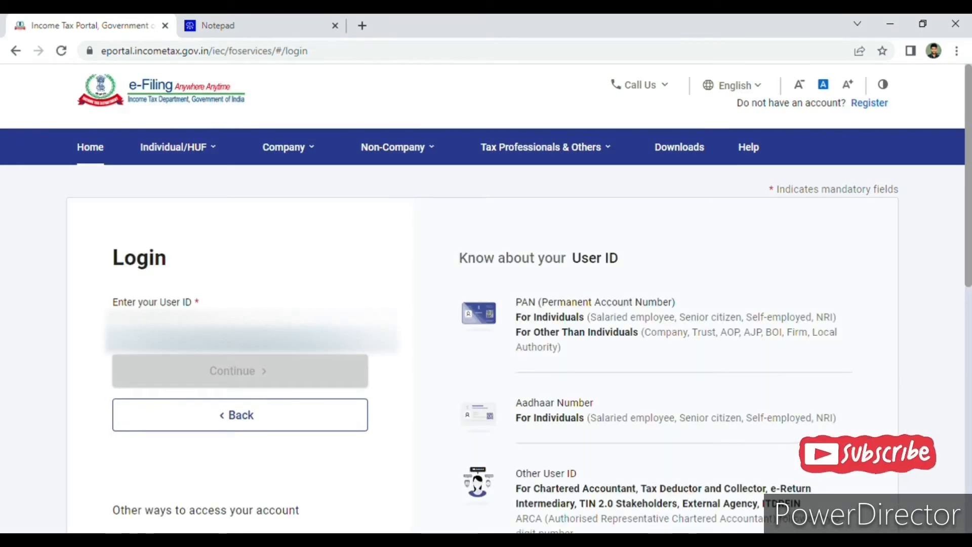
pyautogui.click(251, 319)
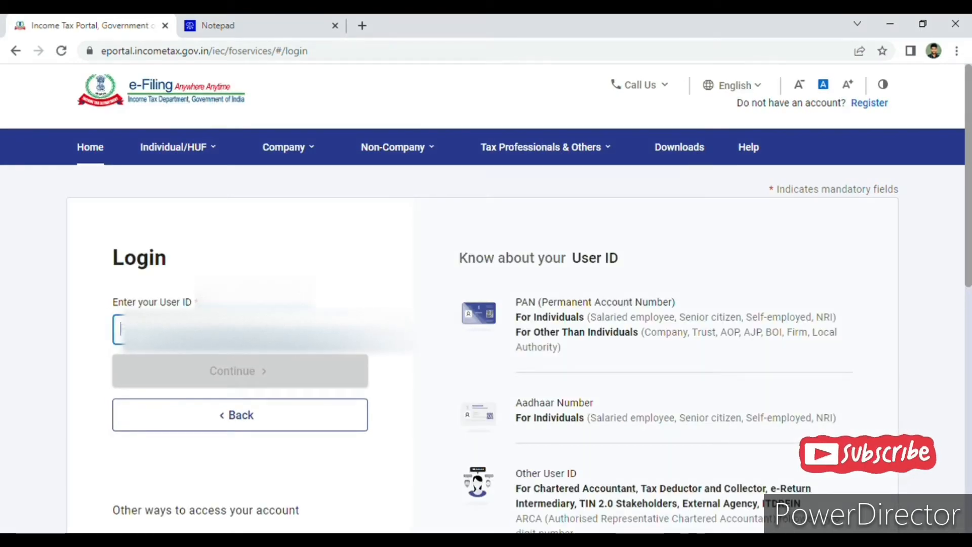
pyautogui.hotkey('ctrl', 'v')
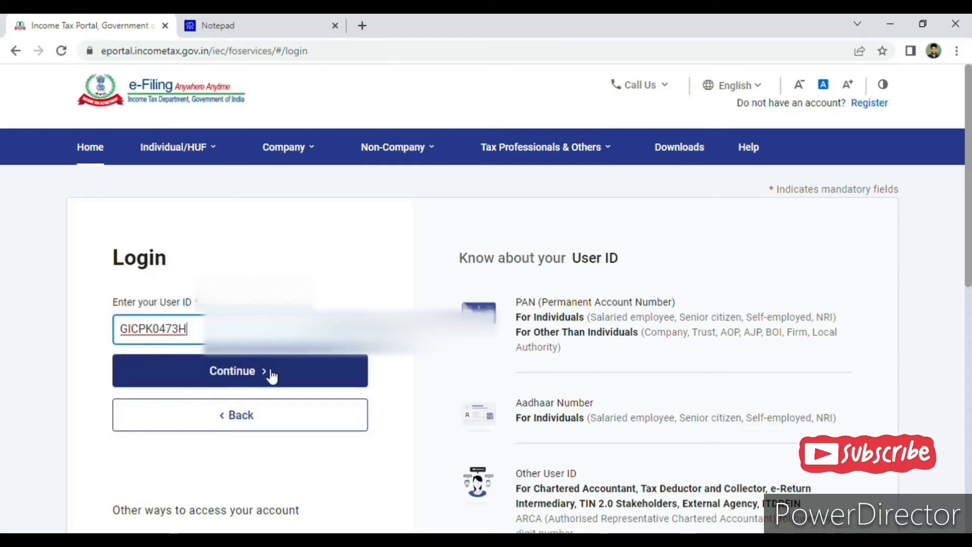
pyautogui.click(269, 372)
# Confirm the secure access message, enter the account password and log in to the e-Filing dashboard.
pyautogui.click(239, 393)
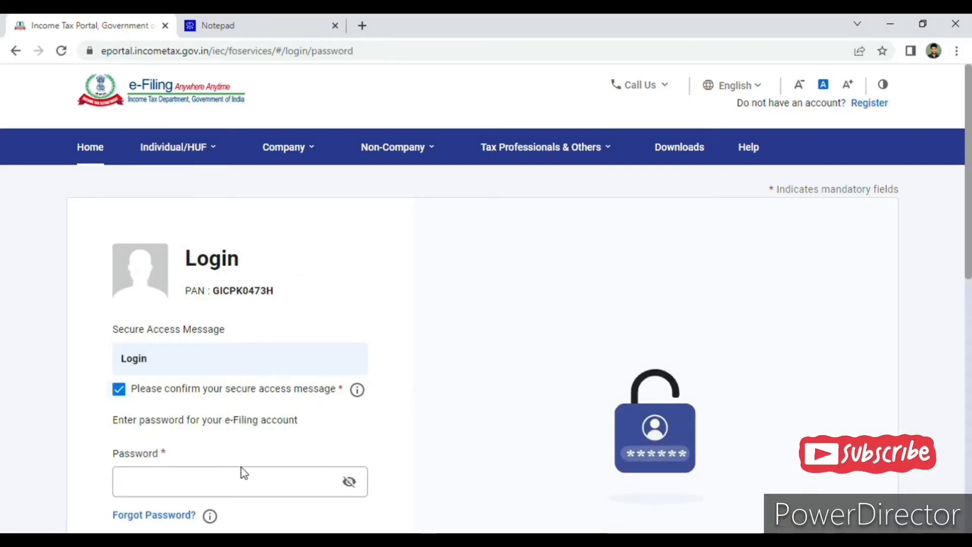
pyautogui.click(242, 493)
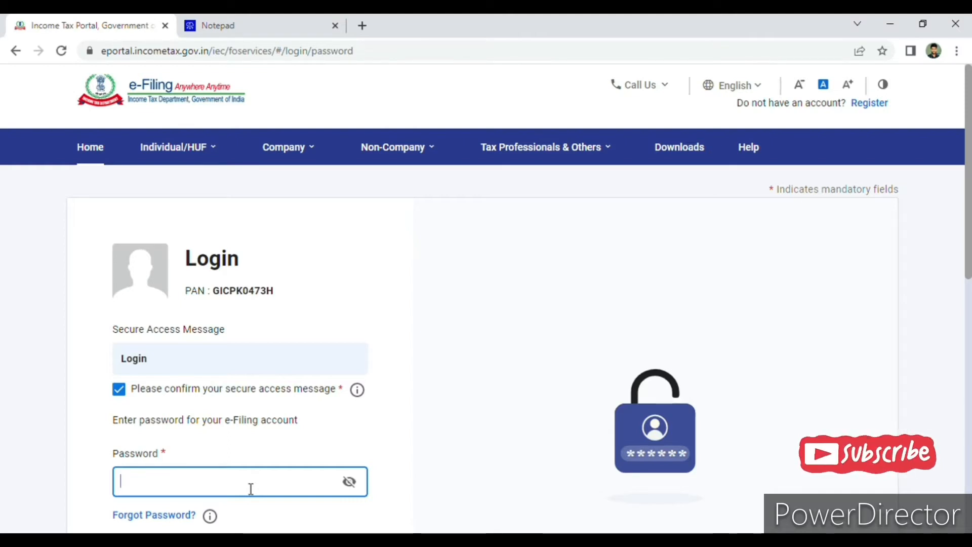
pyautogui.write('•••••••••')
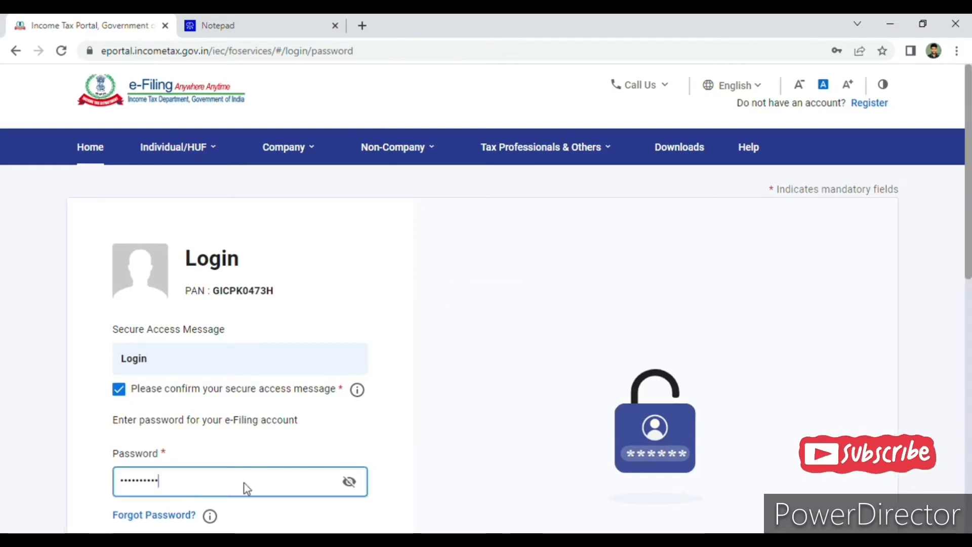
pyautogui.press('Return')
pyautogui.click(590, 373)
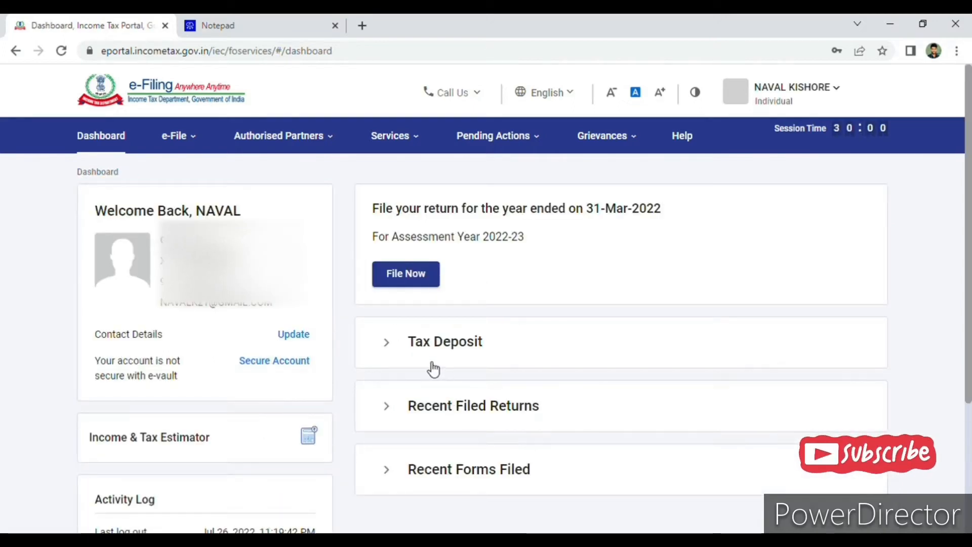
# Open the Annual Information Statement on the Compliance Portal and view the Taxpayer Information Summary for F.Y. 2021-22.
pyautogui.moveTo(412, 145)
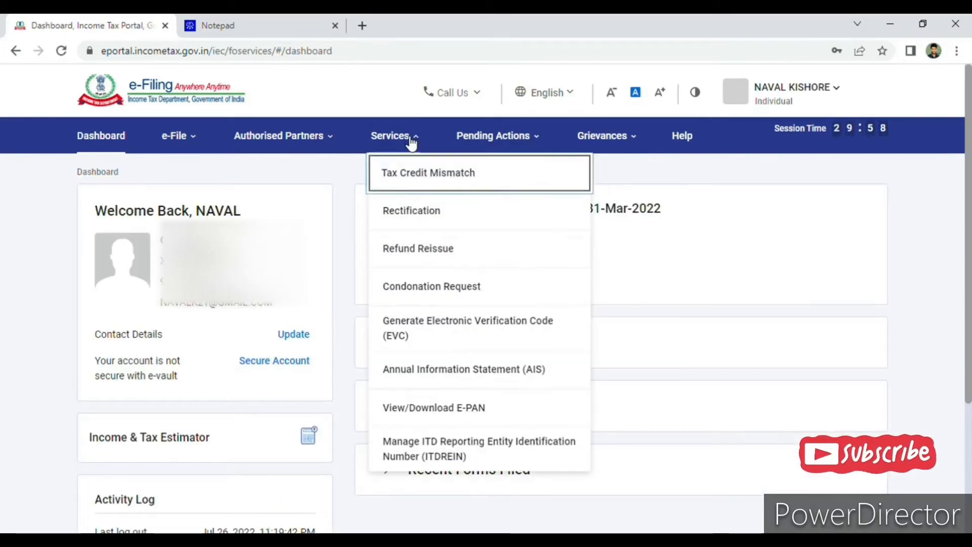
pyautogui.click(454, 369)
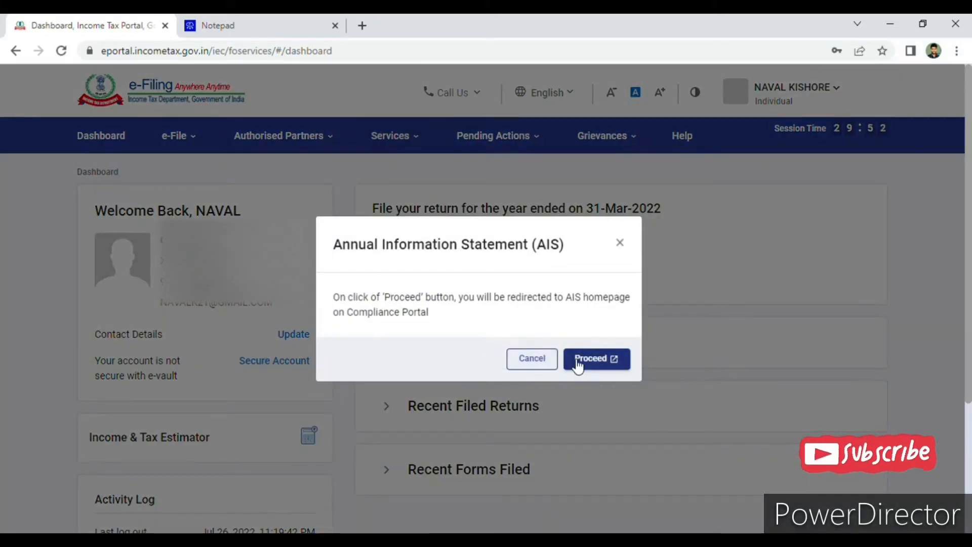
pyautogui.click(587, 365)
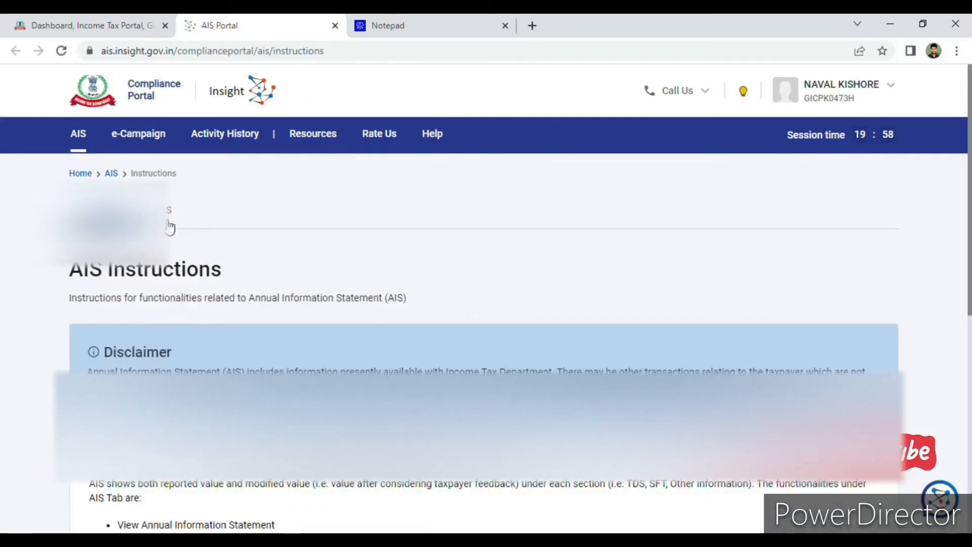
pyautogui.click(168, 223)
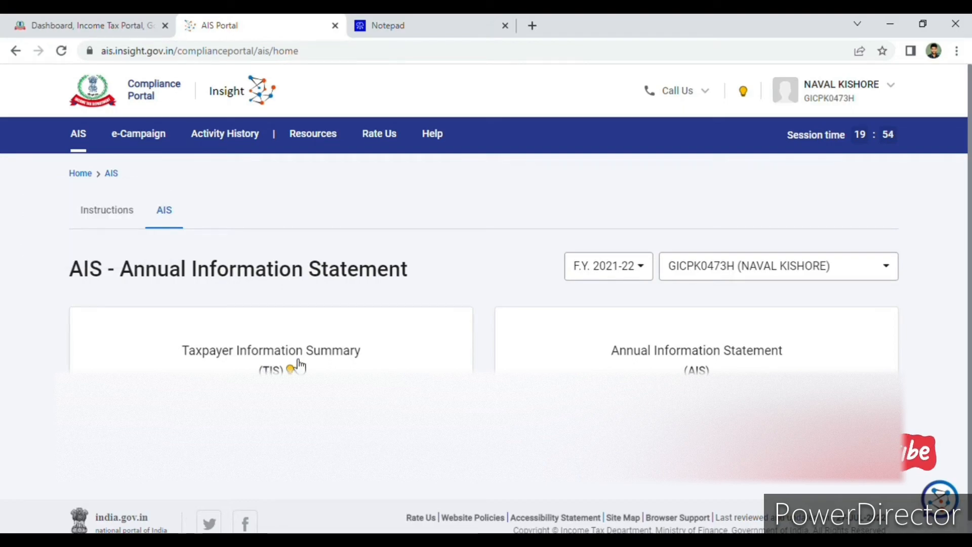
pyautogui.click(297, 366)
pyautogui.scroll(-5, 337, 363)
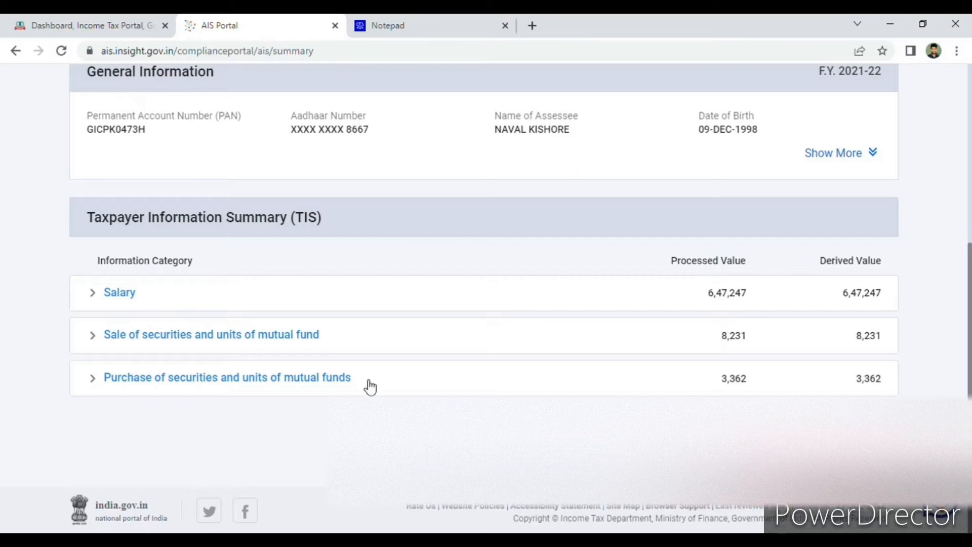
# Return to the e-Filing dashboard and start filing the return for assessment year 2022-23 in Online mode.
pyautogui.click(94, 22)
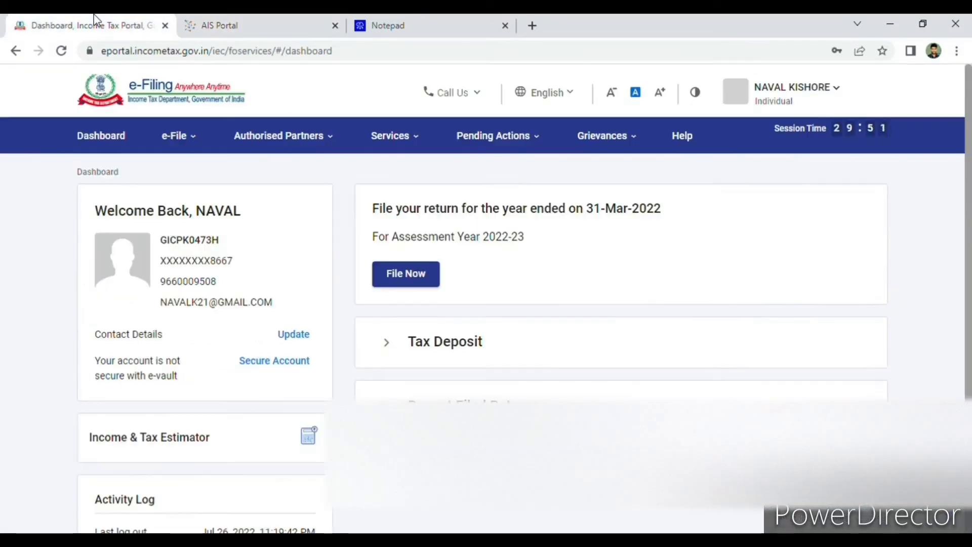
pyautogui.click(430, 290)
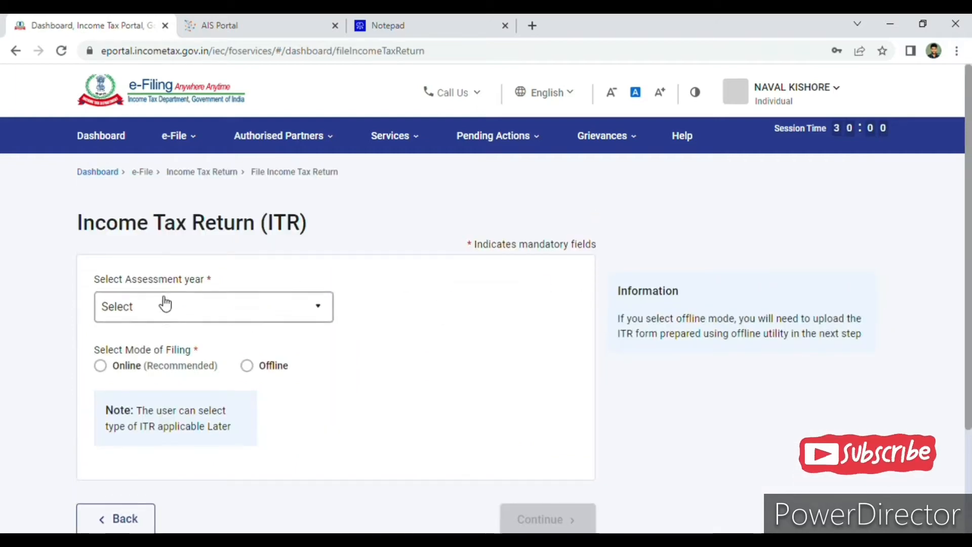
pyautogui.click(165, 303)
pyautogui.click(152, 375)
pyautogui.click(200, 366)
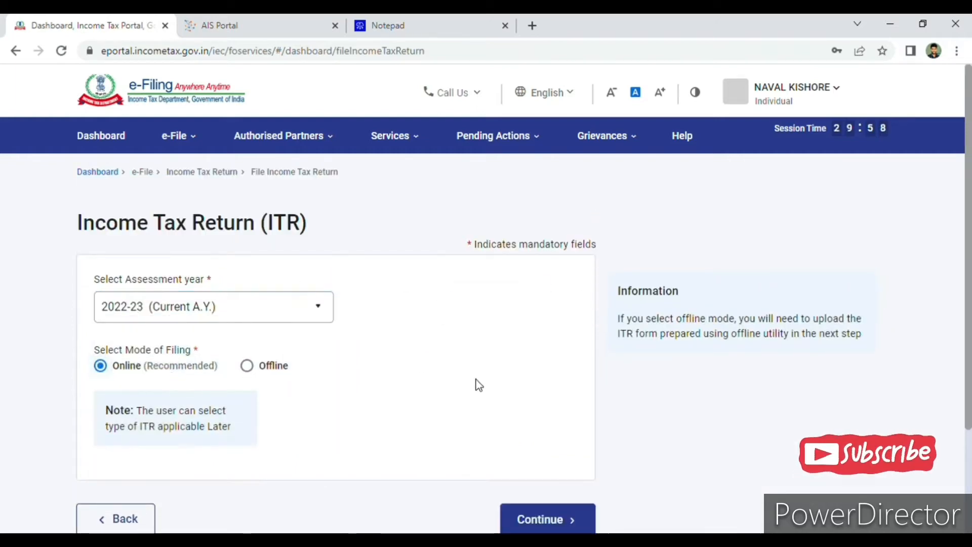
pyautogui.scroll(-3, 479, 385)
pyautogui.click(564, 386)
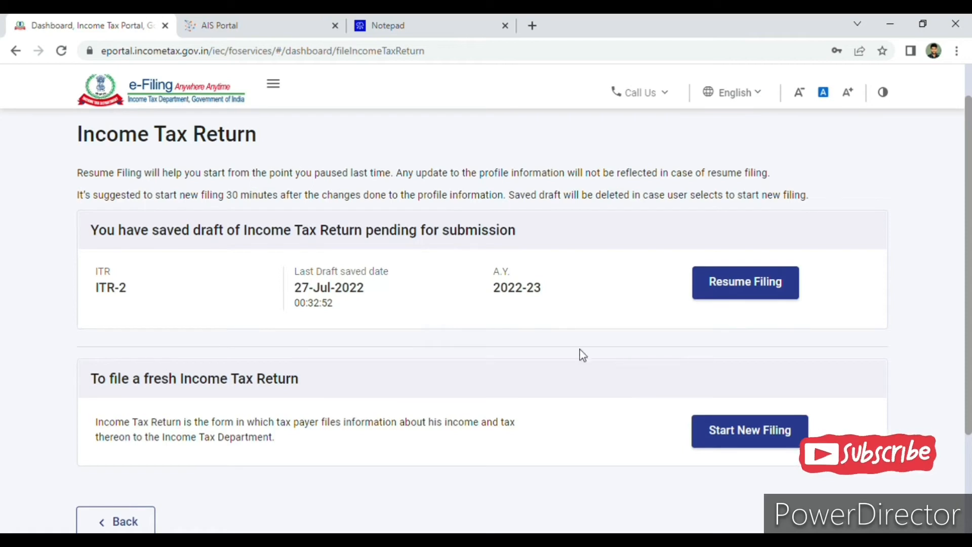
# Resume the saved ITR-2 draft and confirm its preselected schedules, accepting the note.
pyautogui.click(744, 302)
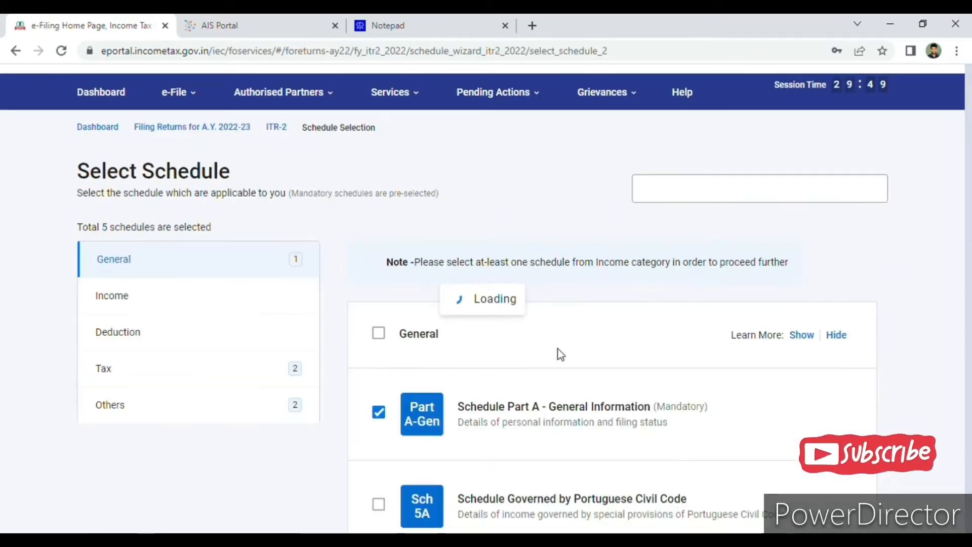
pyautogui.scroll(-5, 563, 319)
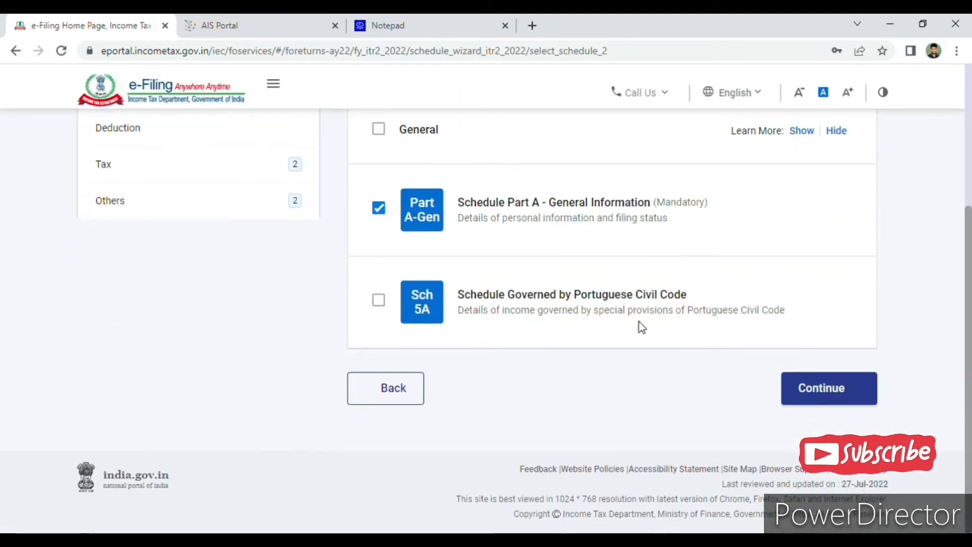
pyautogui.click(806, 400)
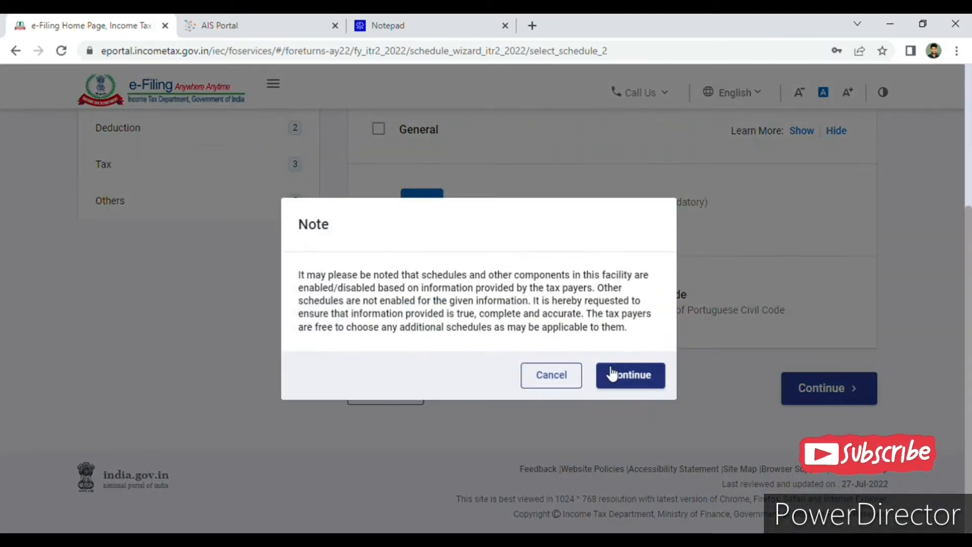
pyautogui.click(630, 375)
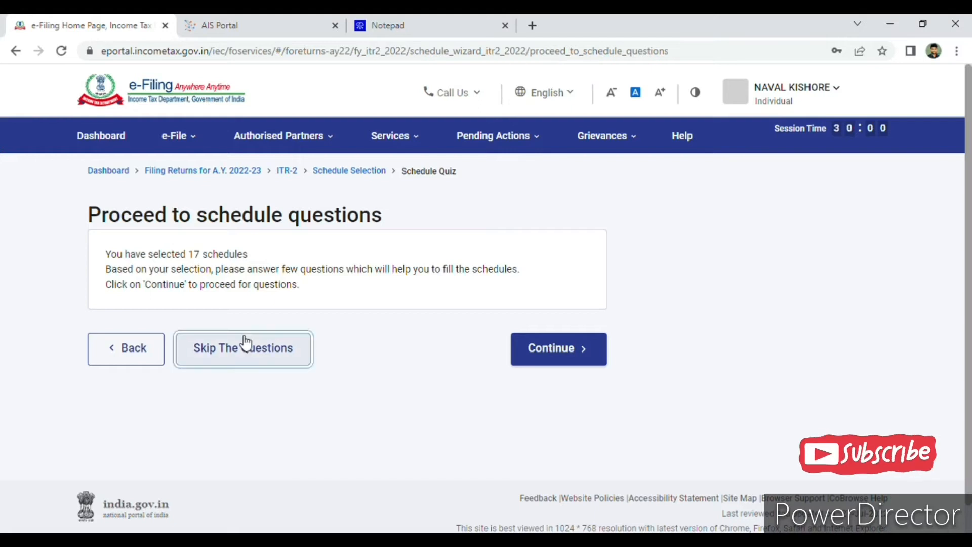
# Skip the schedule questions and go to the Schedules Summary of the return.
pyautogui.click(246, 343)
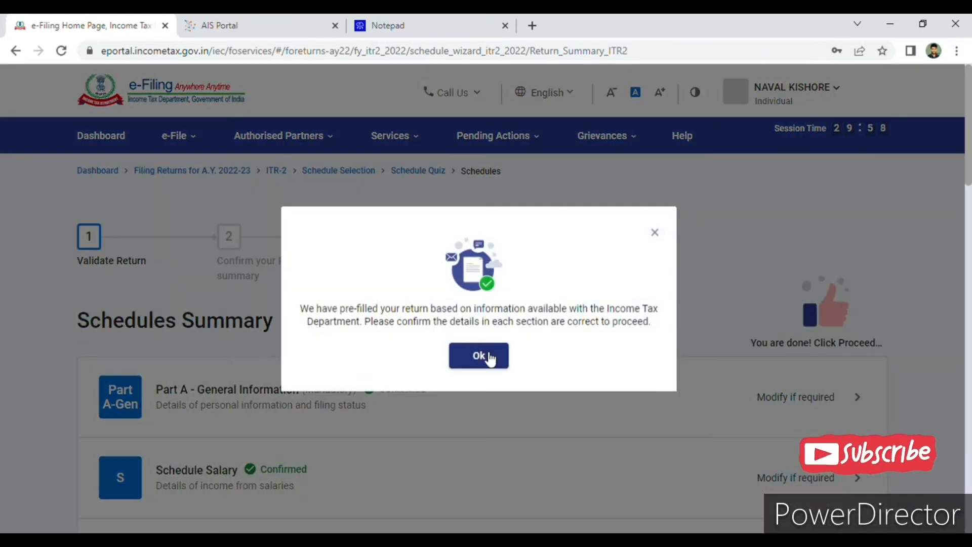
pyautogui.click(488, 355)
pyautogui.scroll(-4, 465, 365)
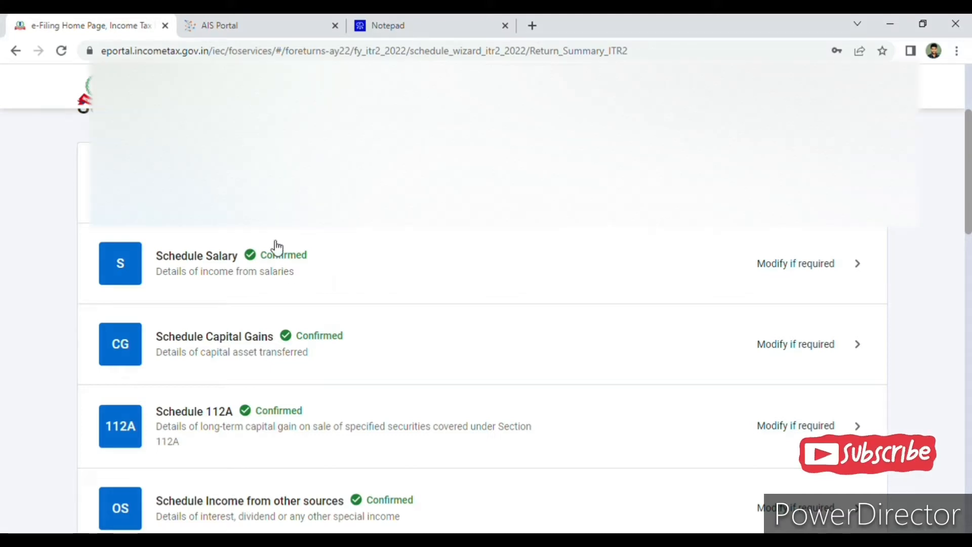
# Check the Salary values in the Taxpayer Information Summary on the AIS Portal.
pyautogui.click(321, 25)
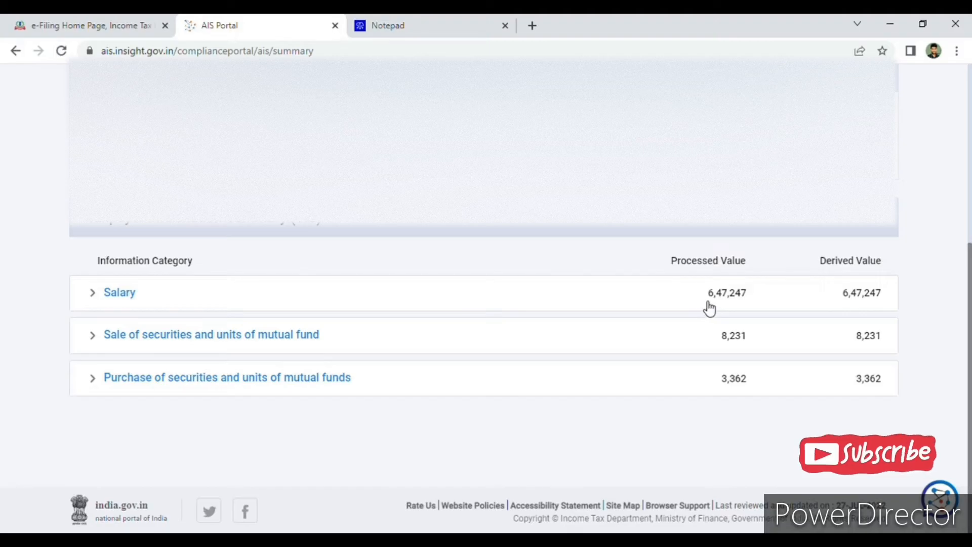
pyautogui.moveTo(709, 307); pyautogui.dragTo(775, 302)
pyautogui.click(142, 276)
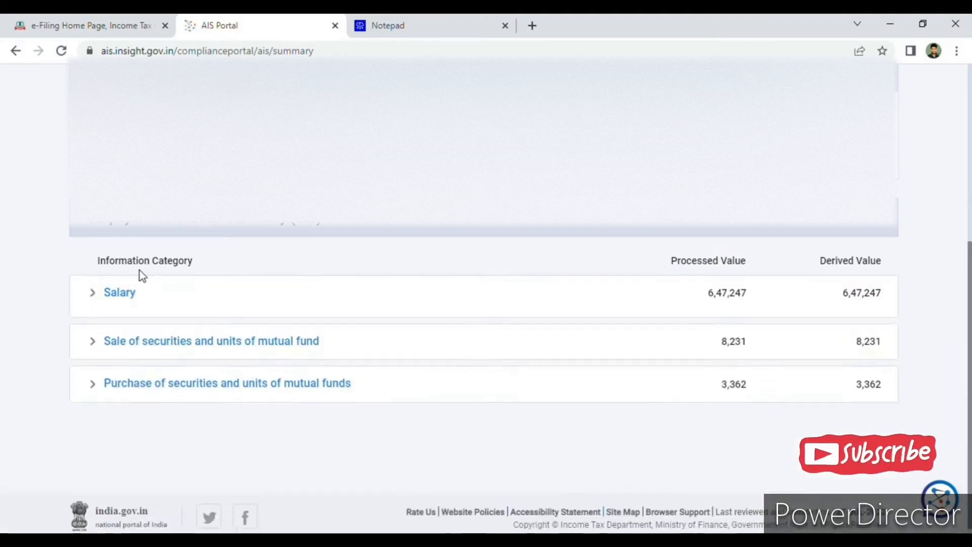
# Open the employer's breakup details in Schedule Salary of the return and choose Basic salary as the Nature of Salary under Section 17(1).
pyautogui.click(74, 21)
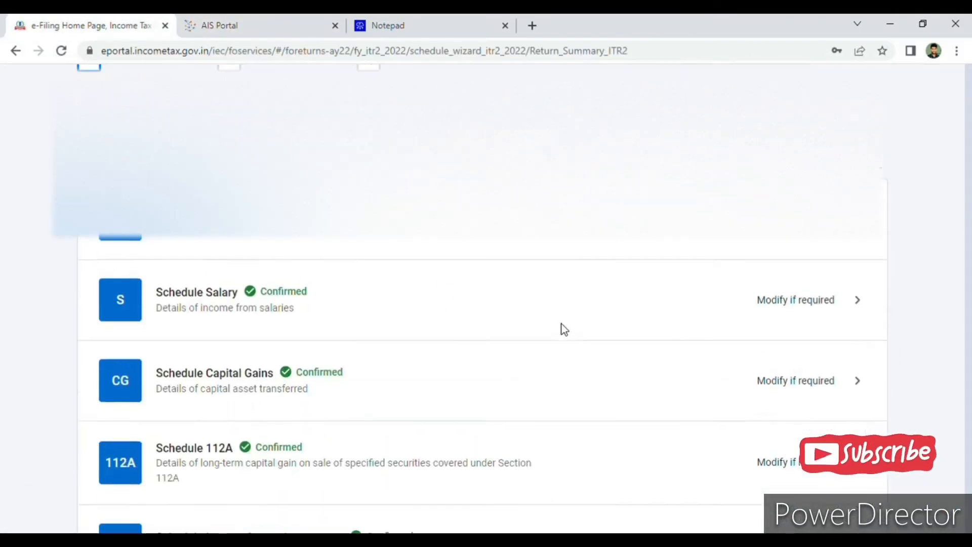
pyautogui.click(566, 328)
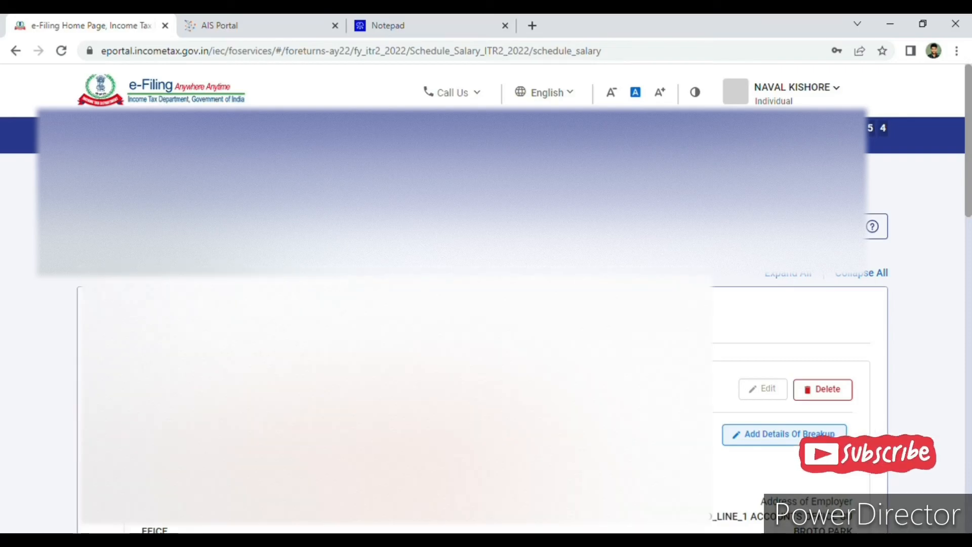
pyautogui.click(740, 435)
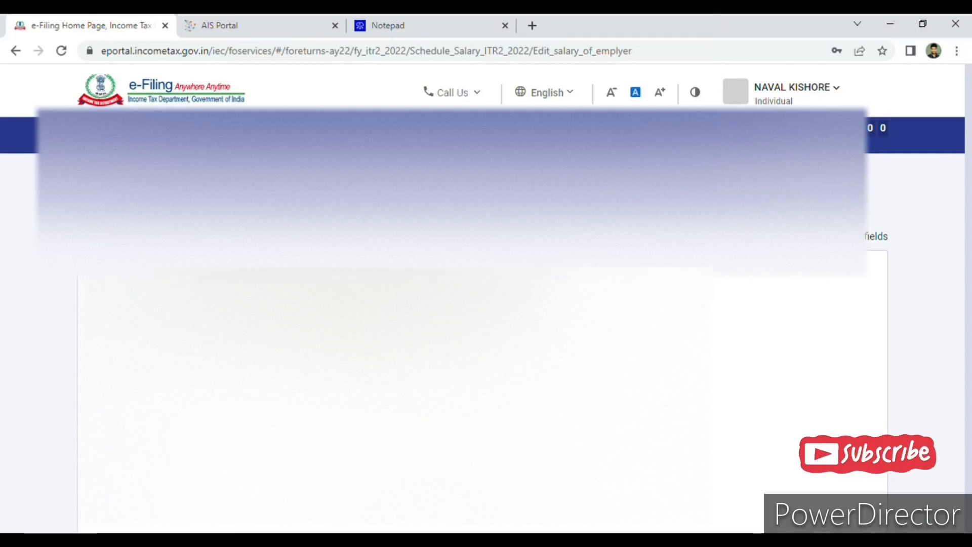
pyautogui.scroll(-7, 486, 324)
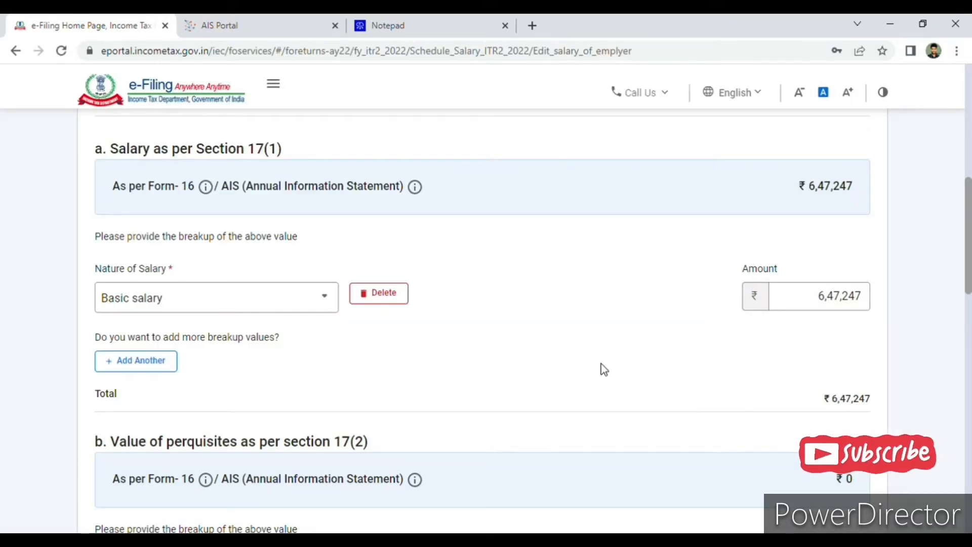
pyautogui.click(226, 312)
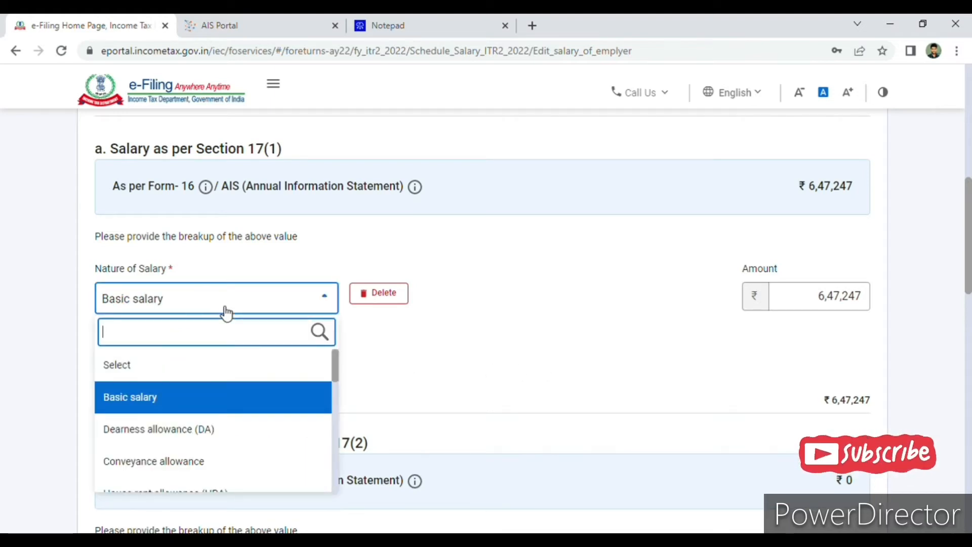
pyautogui.click(230, 397)
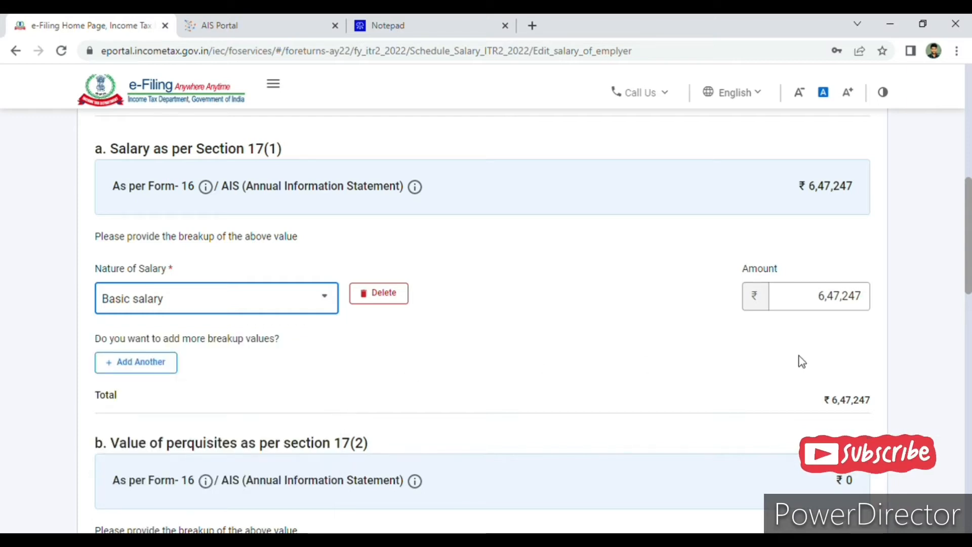
# Compare the Basic salary amount with the Salary value in the AIS Portal's taxpayer summary, and return to the breakup form.
pyautogui.moveTo(814, 298); pyautogui.dragTo(880, 293)
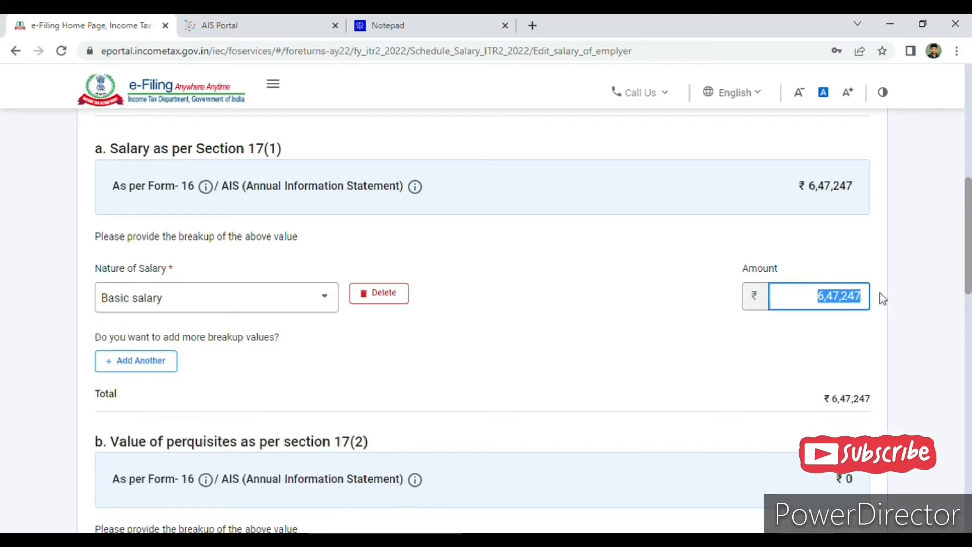
pyautogui.click(827, 350)
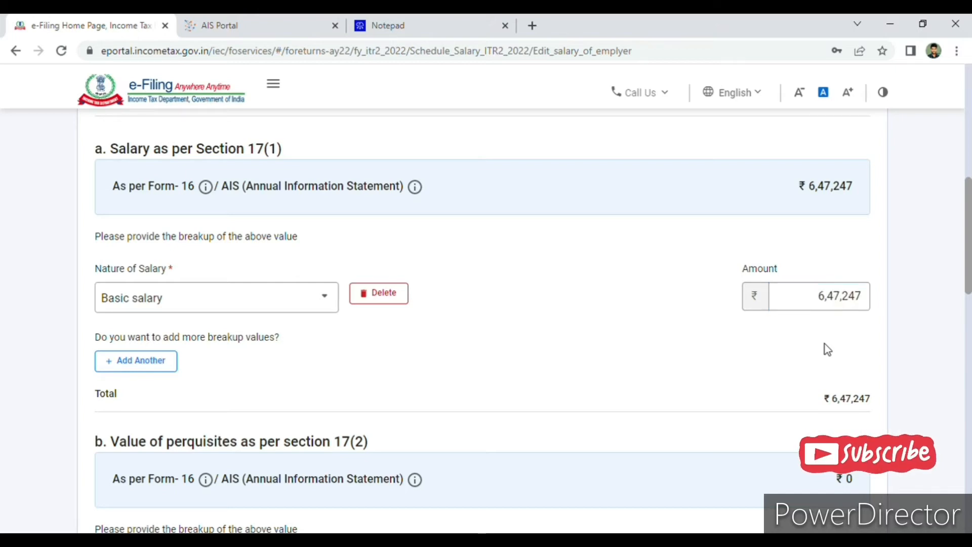
pyautogui.click(274, 20)
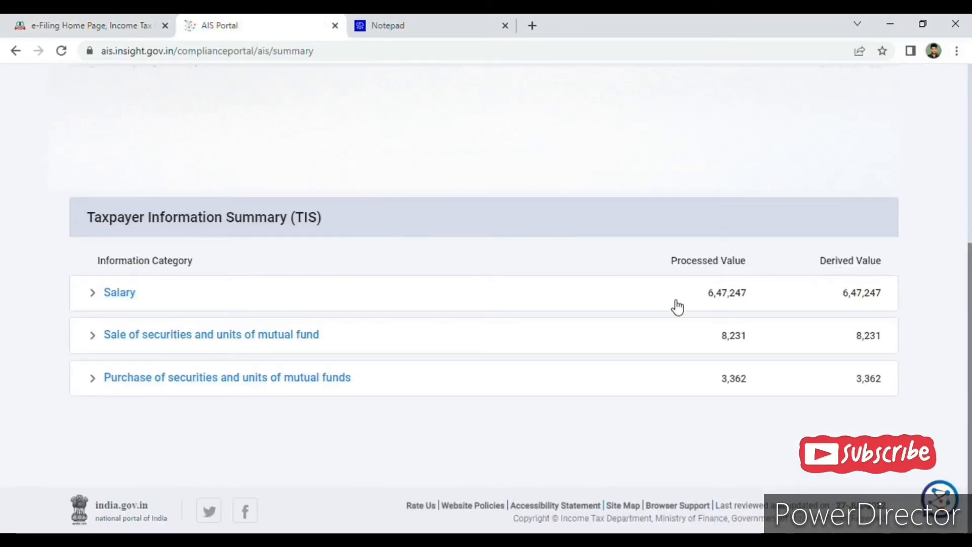
pyautogui.click(86, 25)
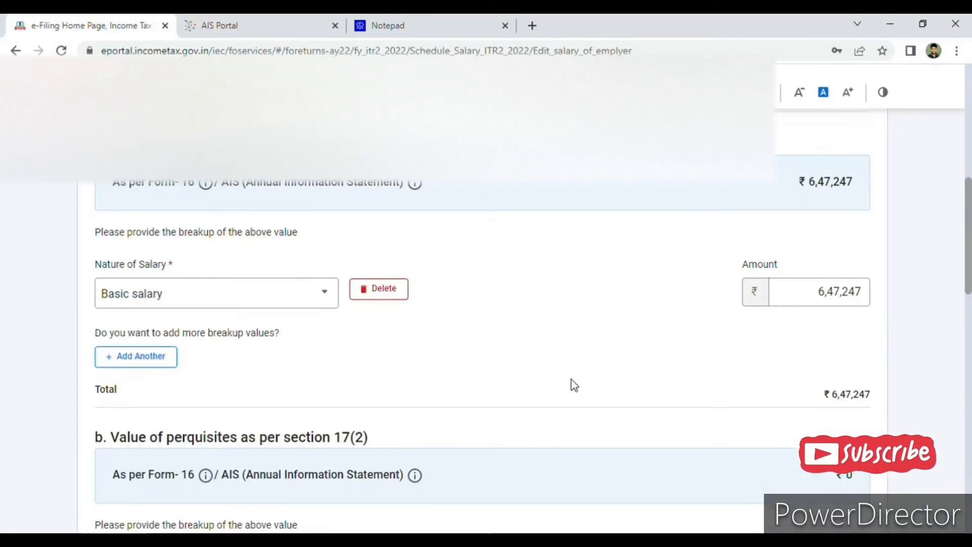
# Delete the empty breakup rows for perquisites under section 17(2) and profit in lieu of salary under section 17(3), and save the employer's details.
pyautogui.scroll(-3, 571, 378)
pyautogui.scroll(-3, 571, 385)
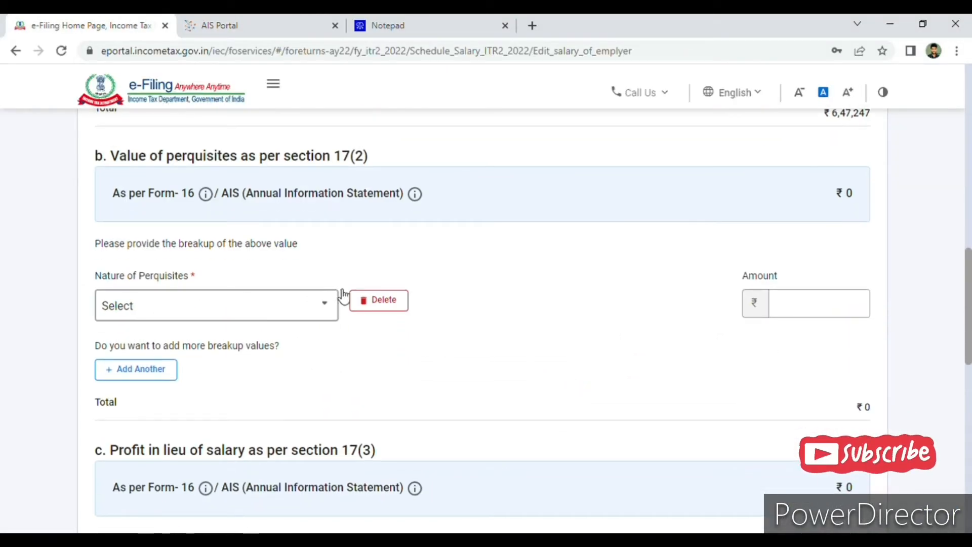
pyautogui.click(388, 302)
pyautogui.click(587, 350)
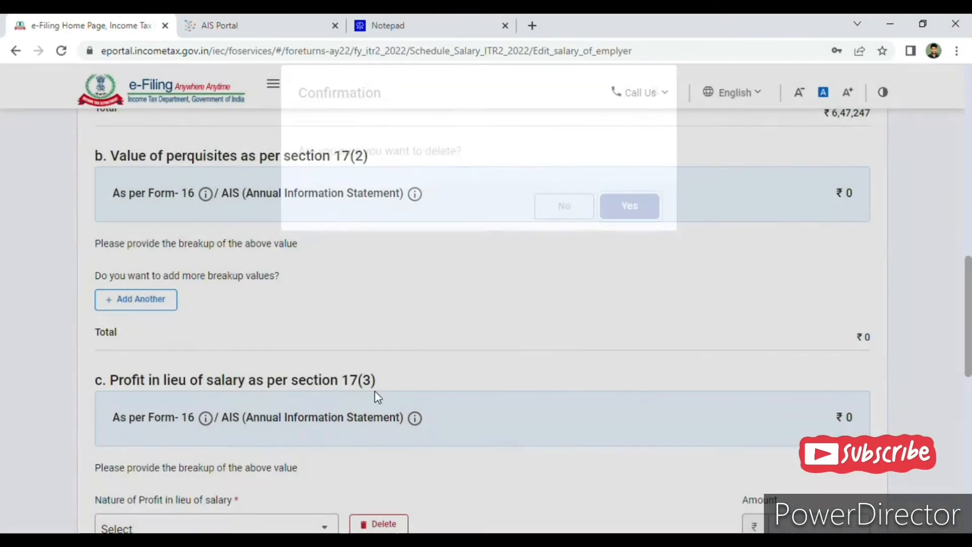
pyautogui.click(388, 382)
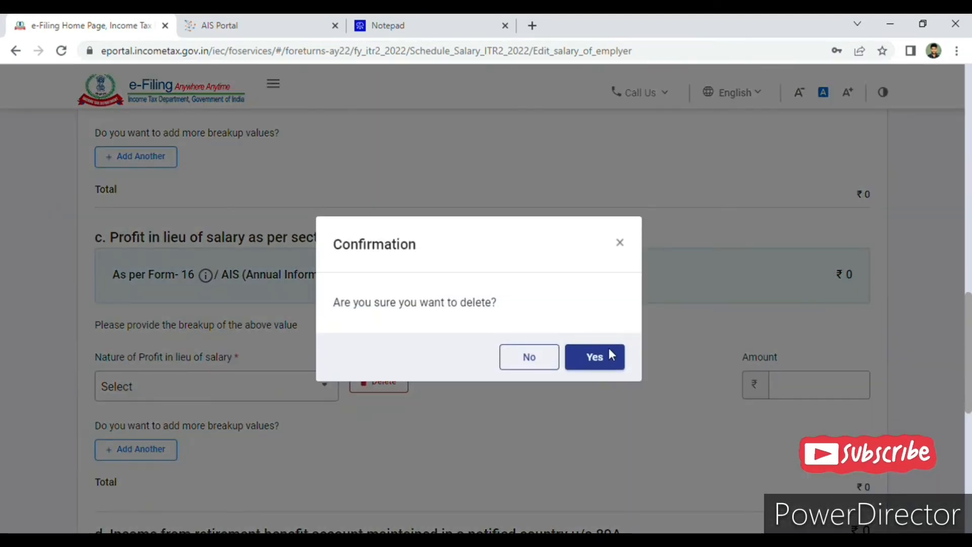
pyautogui.click(609, 357)
pyautogui.scroll(-8, 731, 327)
pyautogui.click(879, 342)
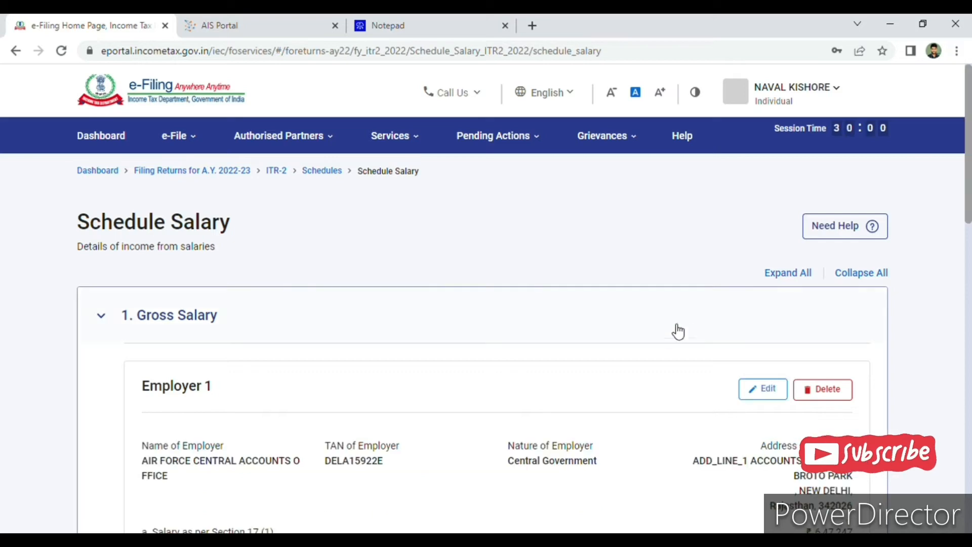
# Review the allowances exempt u/s 10 and the deductions u/s 16 in Schedule Salary, and confirm the schedule.
pyautogui.scroll(-10, 668, 336)
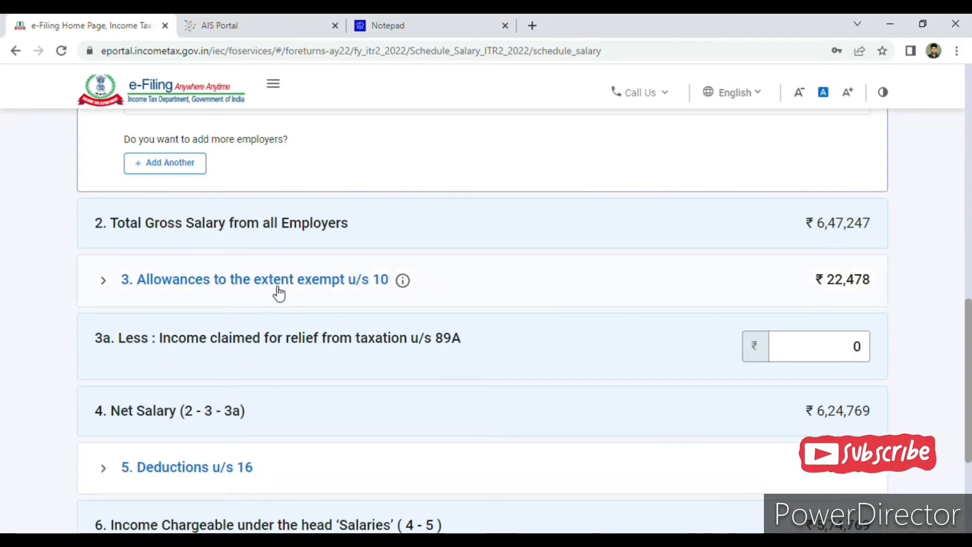
pyautogui.scroll(-4, 344, 294)
pyautogui.scroll(6, 344, 295)
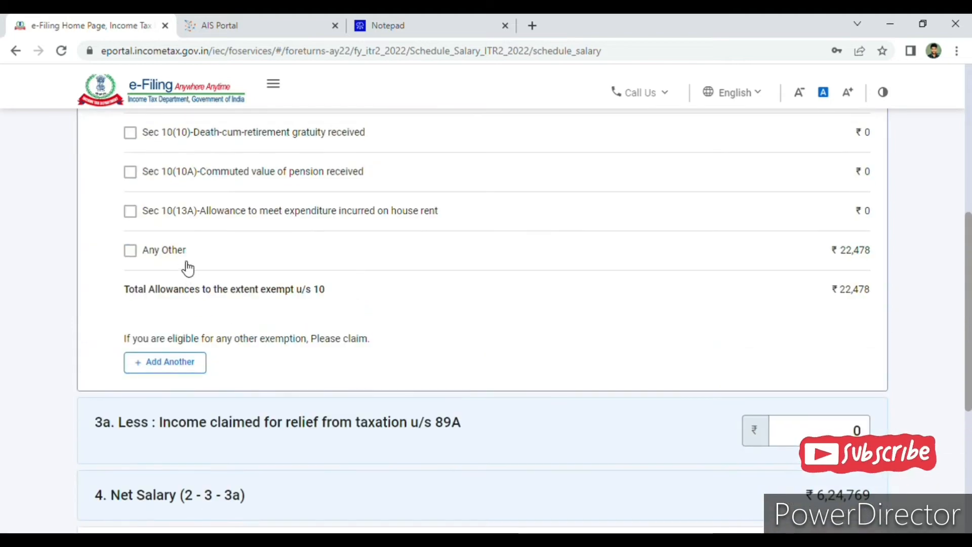
pyautogui.scroll(-6, 538, 338)
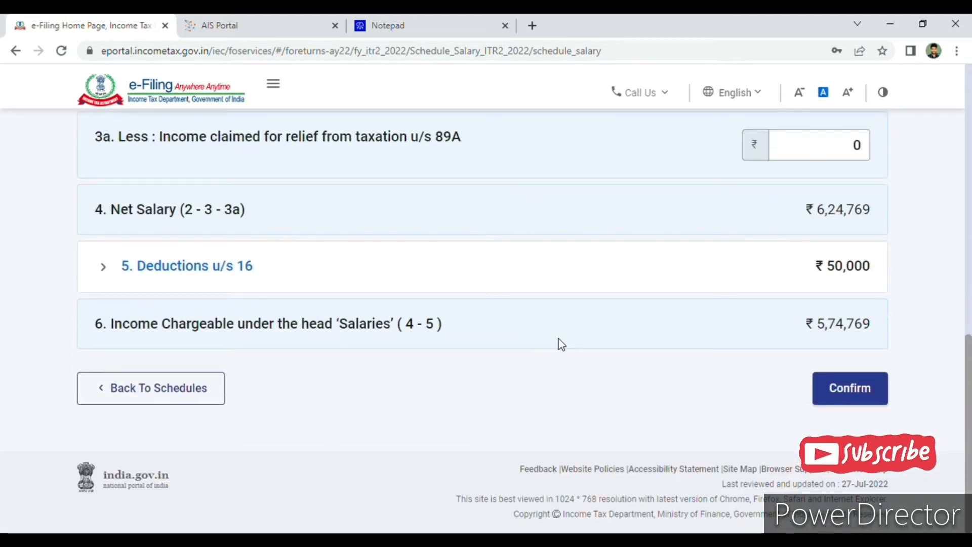
pyautogui.click(863, 401)
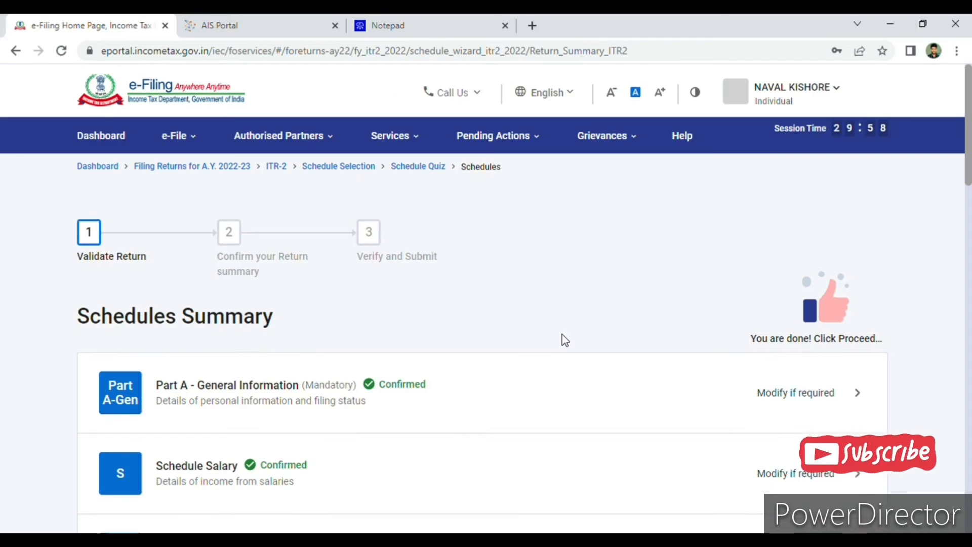
# Open Schedule Capital Gains and expand the details for equity shares or equity oriented mutual fund units under section 111A.
pyautogui.scroll(4, 567, 342)
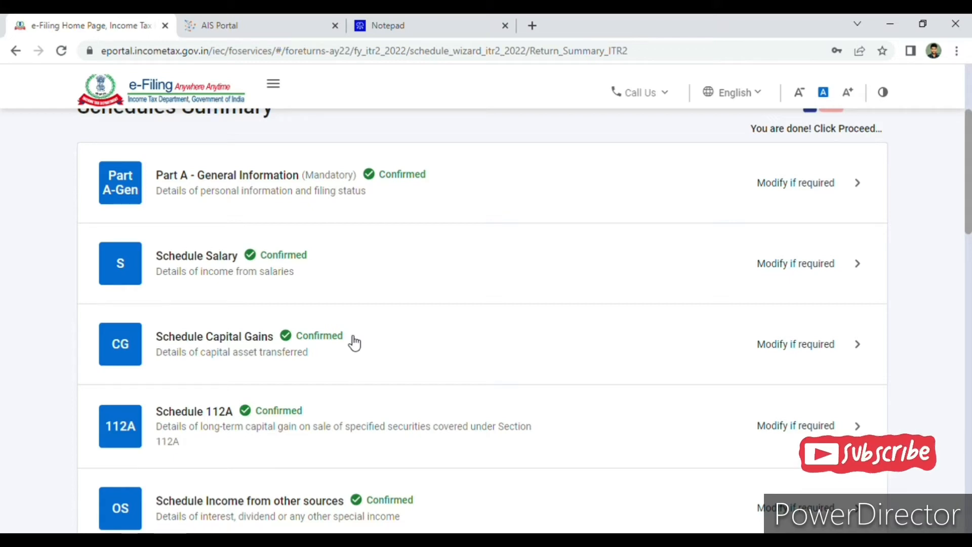
pyautogui.scroll(1, 856, 388)
pyautogui.click(856, 389)
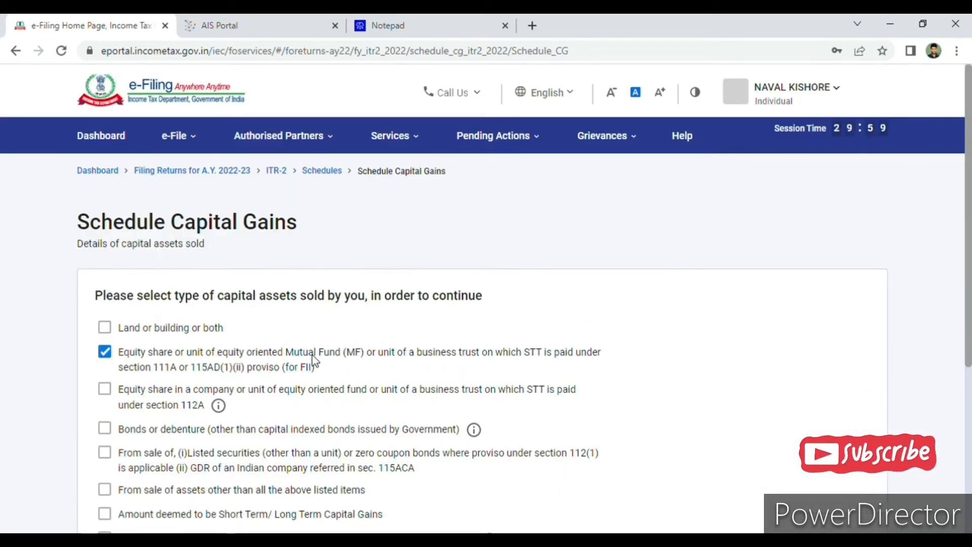
pyautogui.scroll(-3, 150, 378)
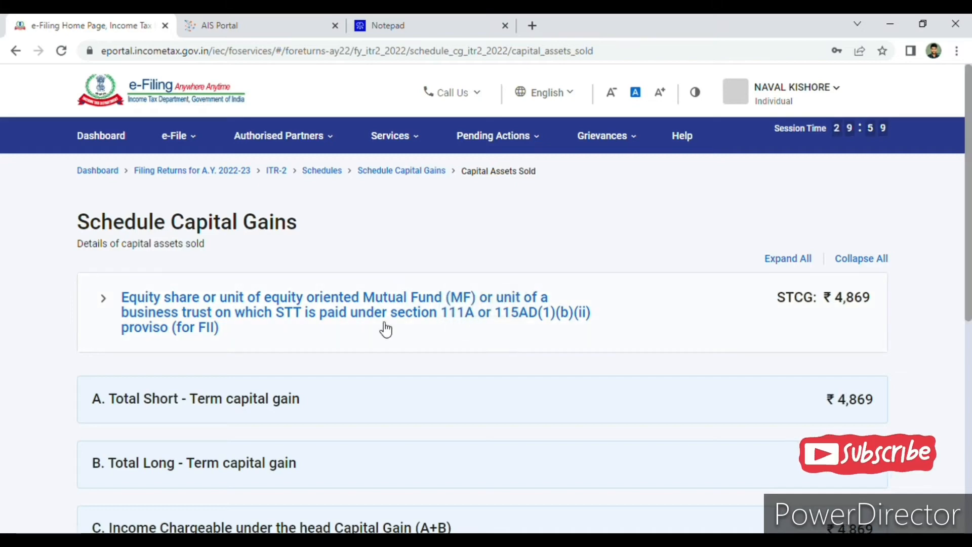
pyautogui.scroll(-1, 345, 329)
pyautogui.click(788, 241)
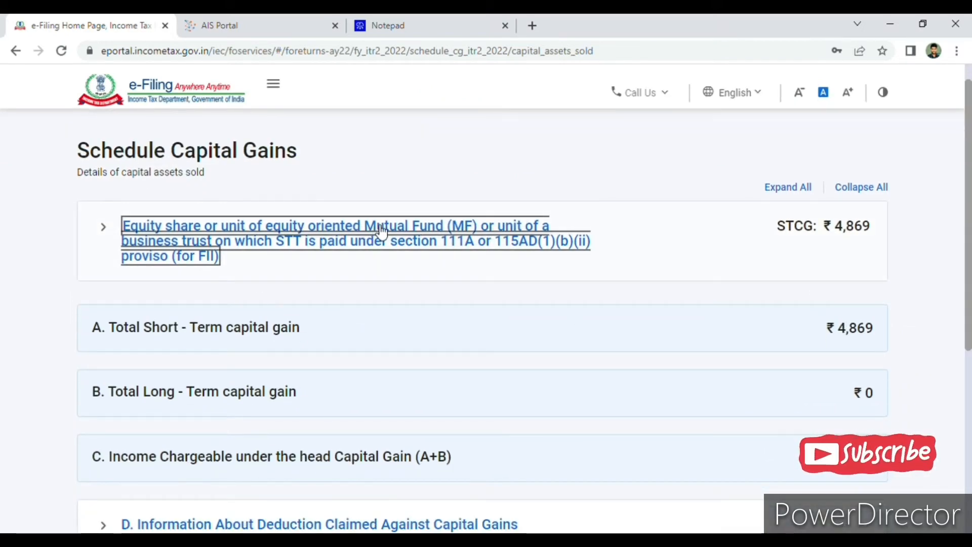
pyautogui.click(411, 261)
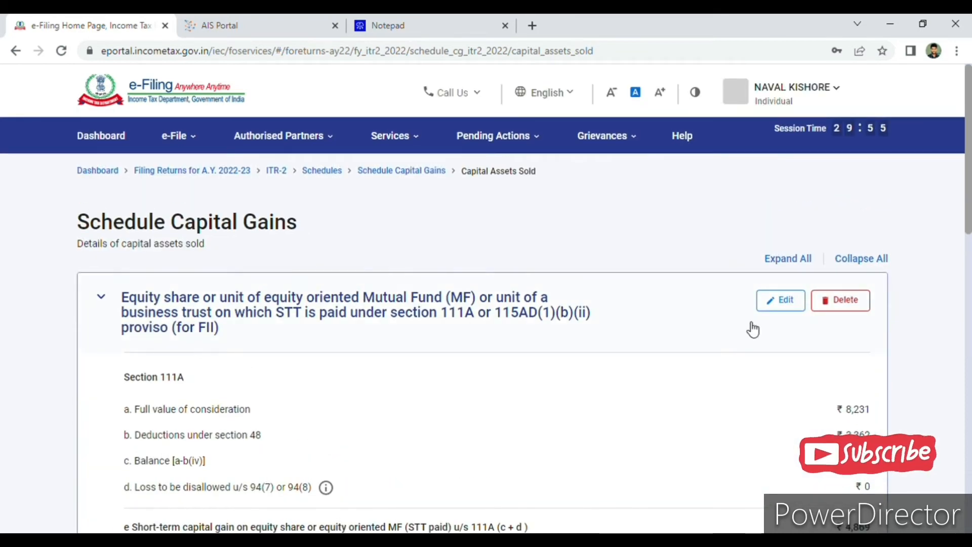
# Check the sale and purchase values of securities and mutual fund units in the AIS Portal's Taxpayer Information Summary.
pyautogui.scroll(-2, 748, 335)
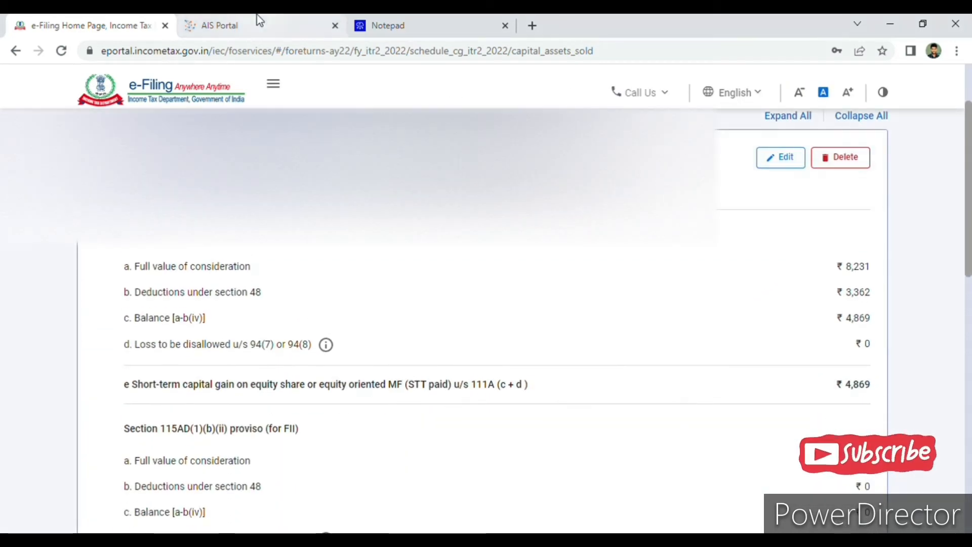
pyautogui.click(256, 20)
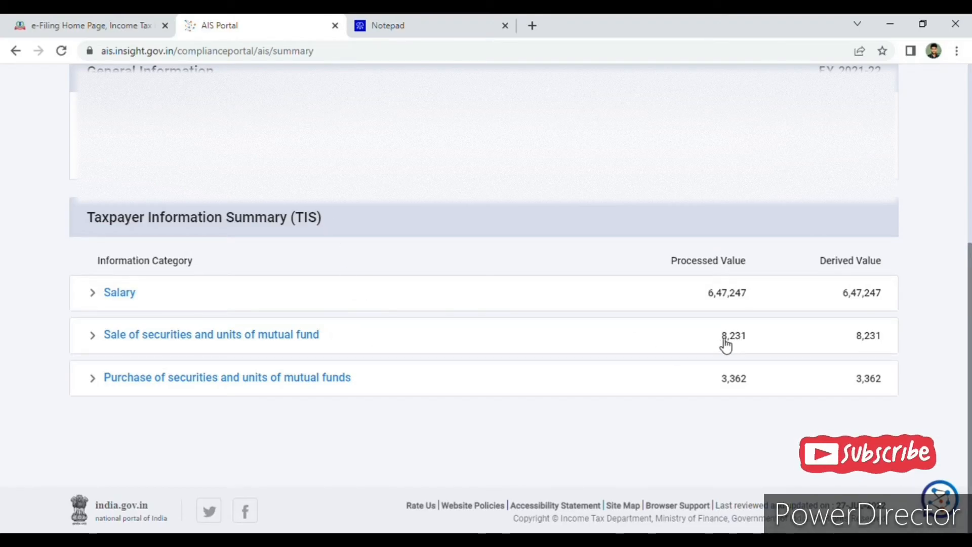
pyautogui.moveTo(721, 339); pyautogui.dragTo(779, 338)
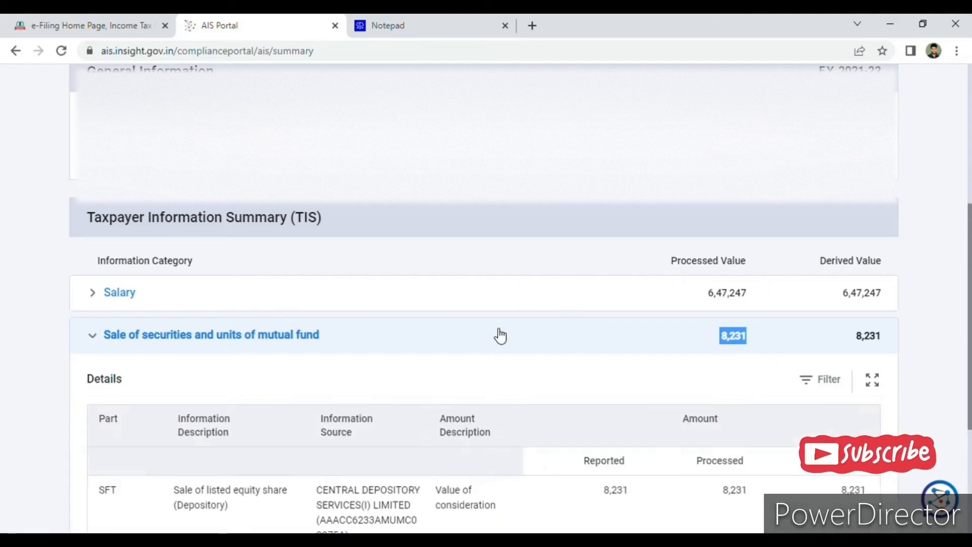
pyautogui.click(498, 332)
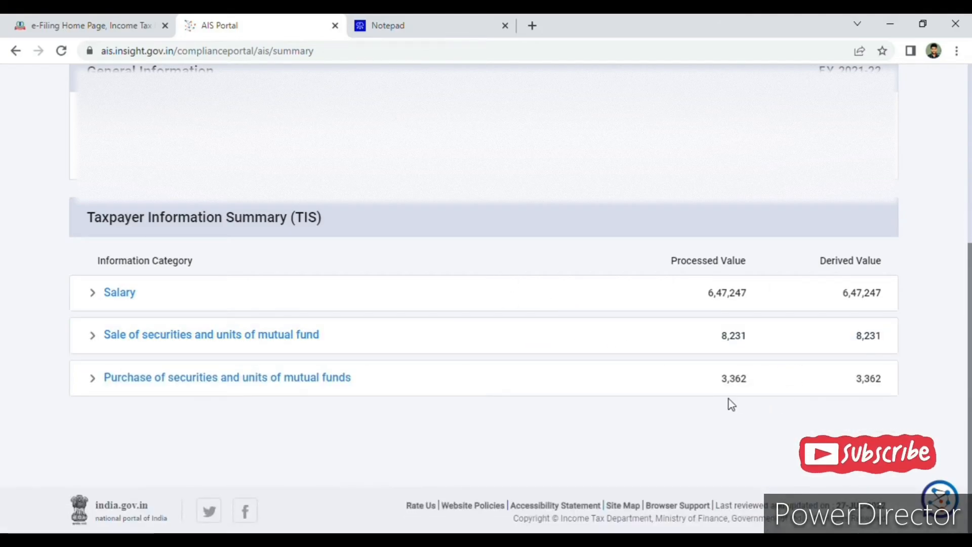
# Return to Schedule Capital Gains and compare the Section 111A full value of consideration and deductions under section 48 with the AIS values.
pyautogui.click(44, 16)
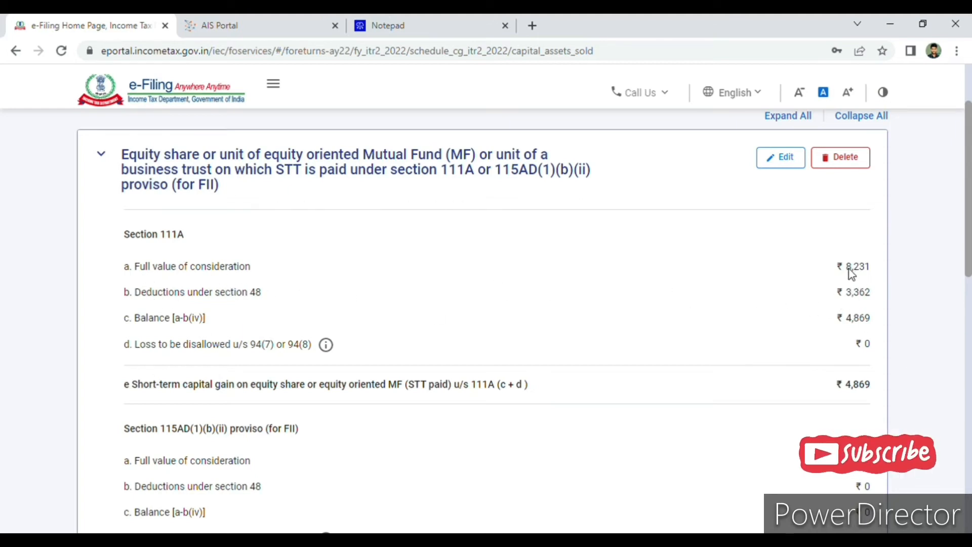
pyautogui.moveTo(880, 268); pyautogui.dragTo(861, 272)
pyautogui.click(188, 316)
pyautogui.moveTo(845, 296); pyautogui.dragTo(789, 356)
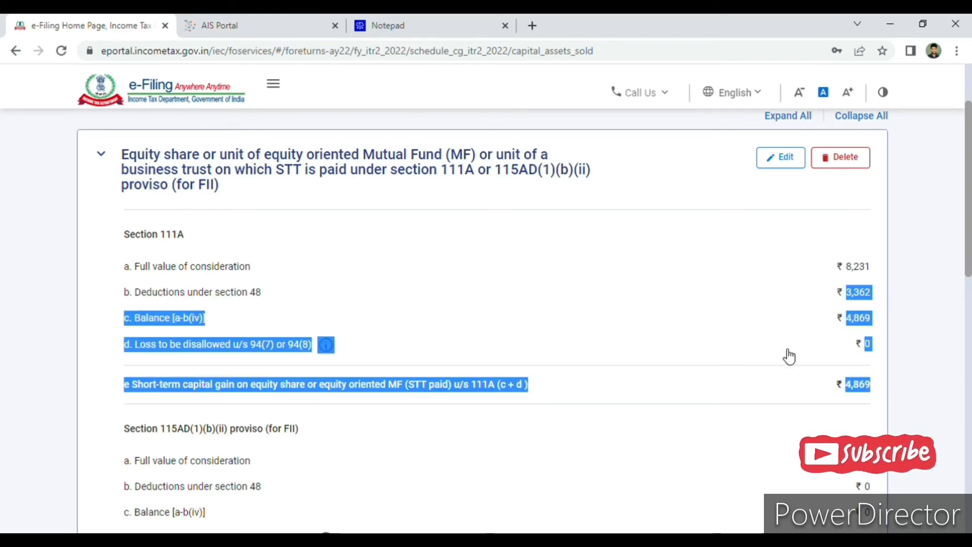
pyautogui.click(724, 385)
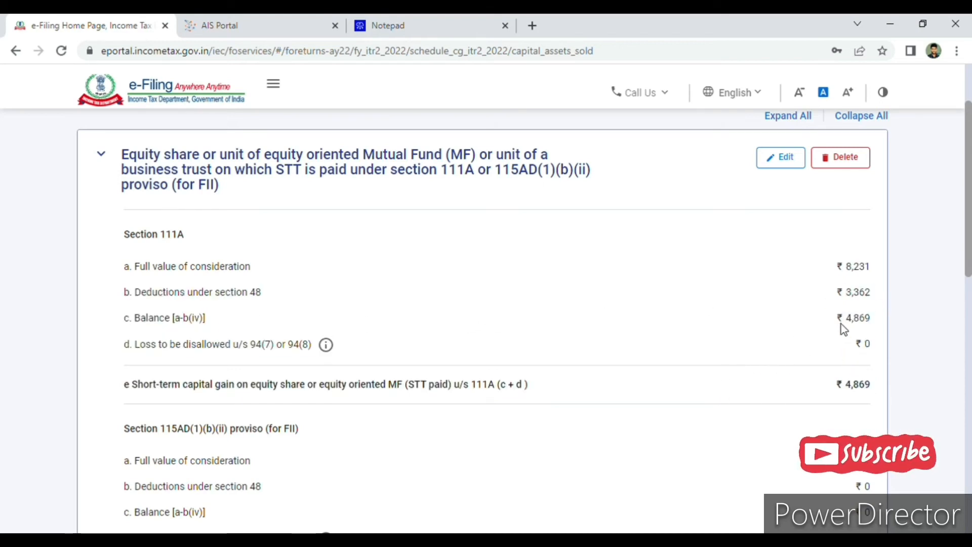
# Review the capital gain totals and the deduction and set-off sections, and confirm Schedule Capital Gains.
pyautogui.scroll(-7, 668, 366)
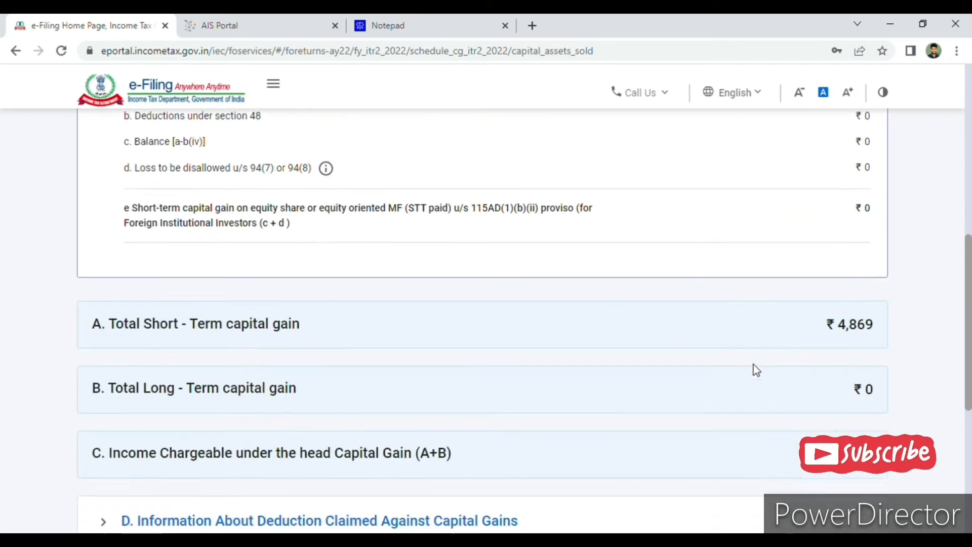
pyautogui.scroll(-5, 753, 364)
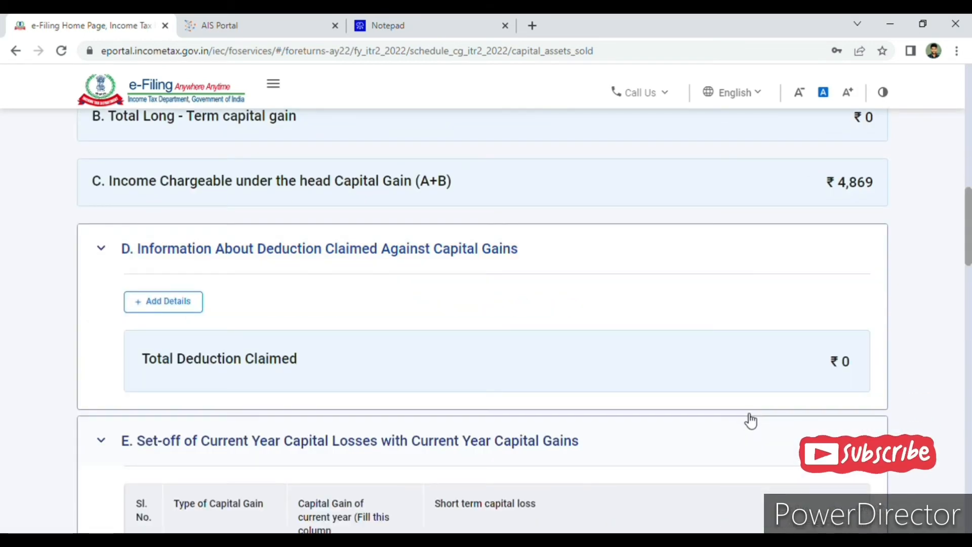
pyautogui.scroll(-7, 751, 420)
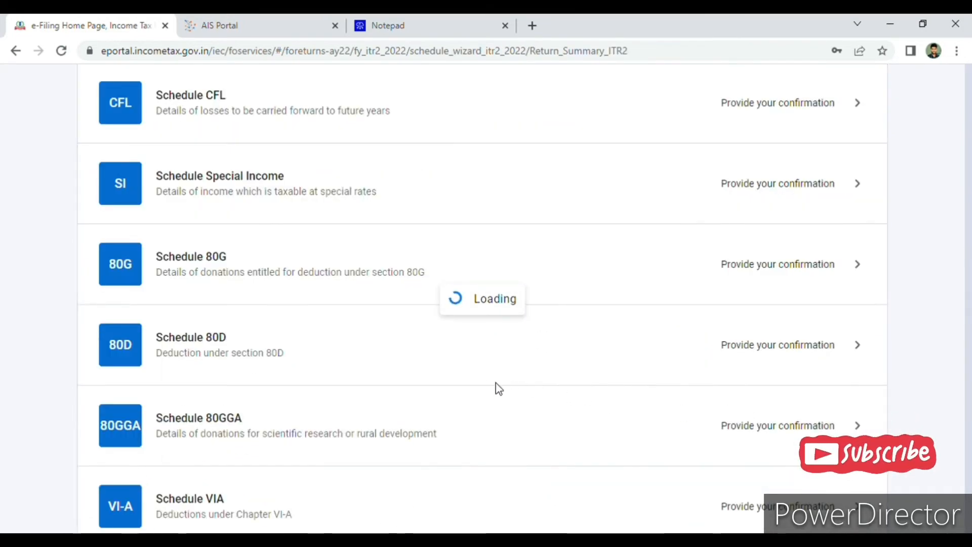
# Glance at the Taxpayer Information Summary on the AIS Portal again and look through the schedules listed in the return's Schedules Summary.
pyautogui.click(238, 23)
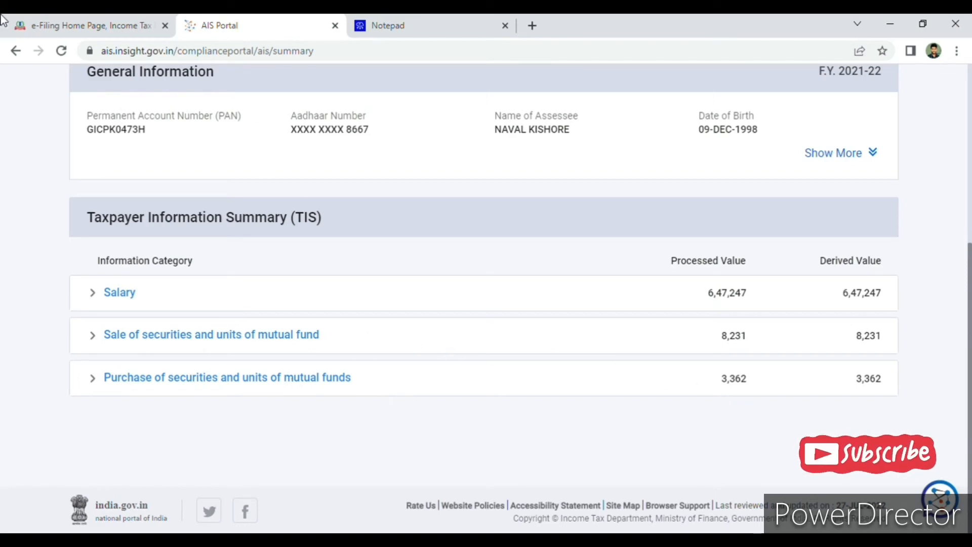
pyautogui.click(97, 26)
pyautogui.scroll(-4, 706, 354)
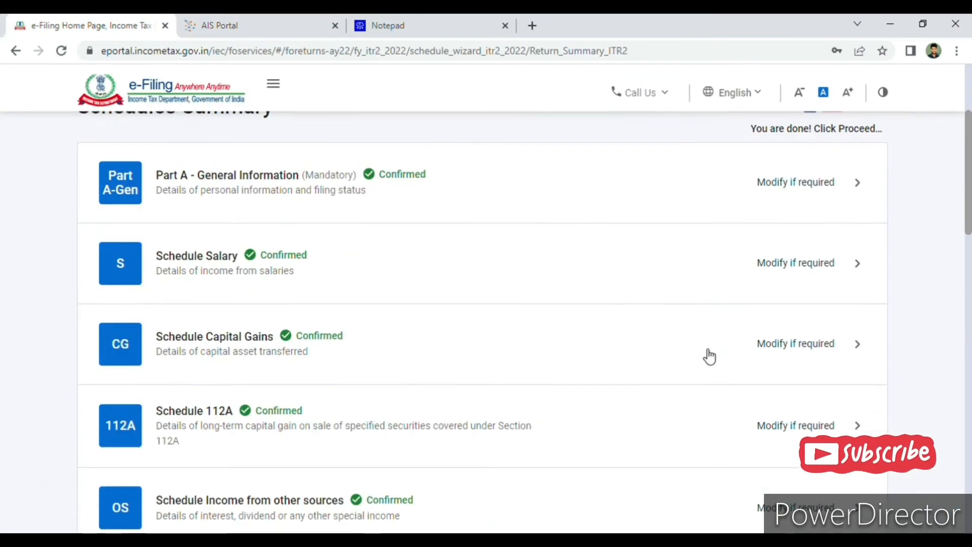
pyautogui.scroll(-5, 638, 378)
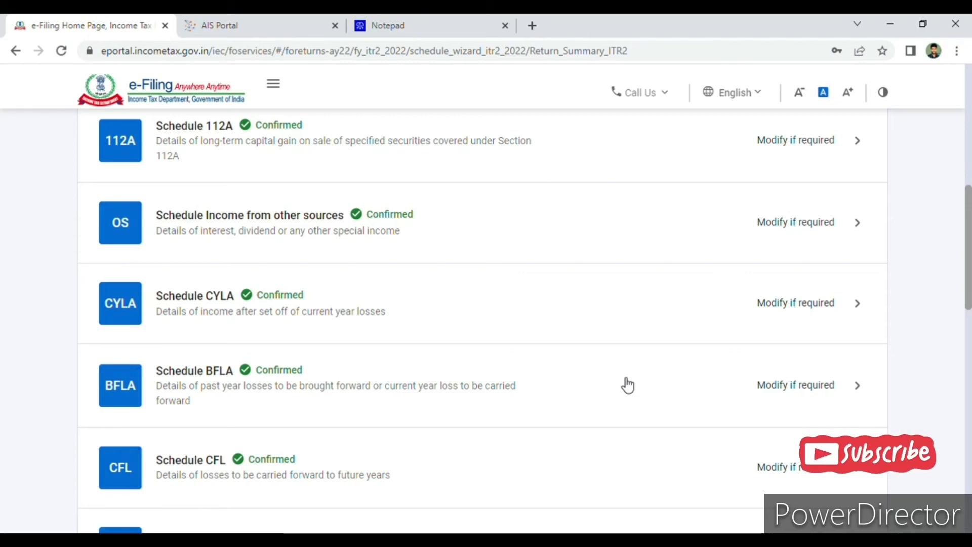
pyautogui.scroll(1, 628, 385)
pyautogui.scroll(2, 612, 386)
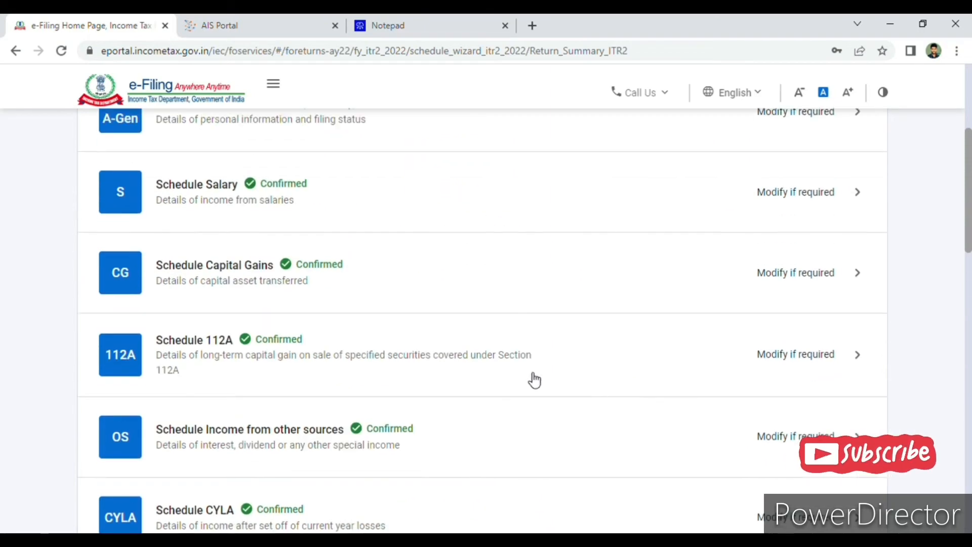
pyautogui.scroll(-2, 464, 375)
pyautogui.scroll(-1, 467, 381)
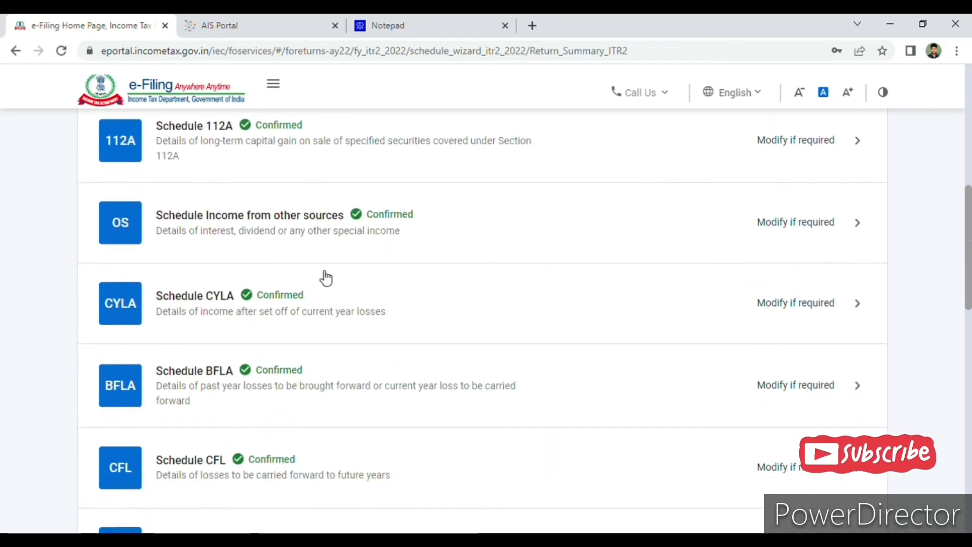
# Open Schedule Income from other sources, review its income and deduction entries, and confirm the schedule.
pyautogui.click(708, 261)
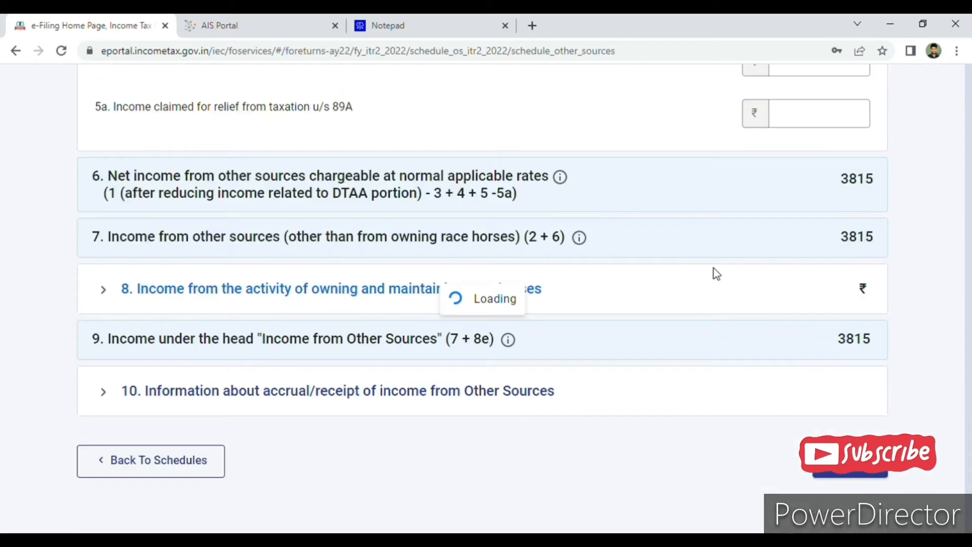
pyautogui.scroll(2, 713, 268)
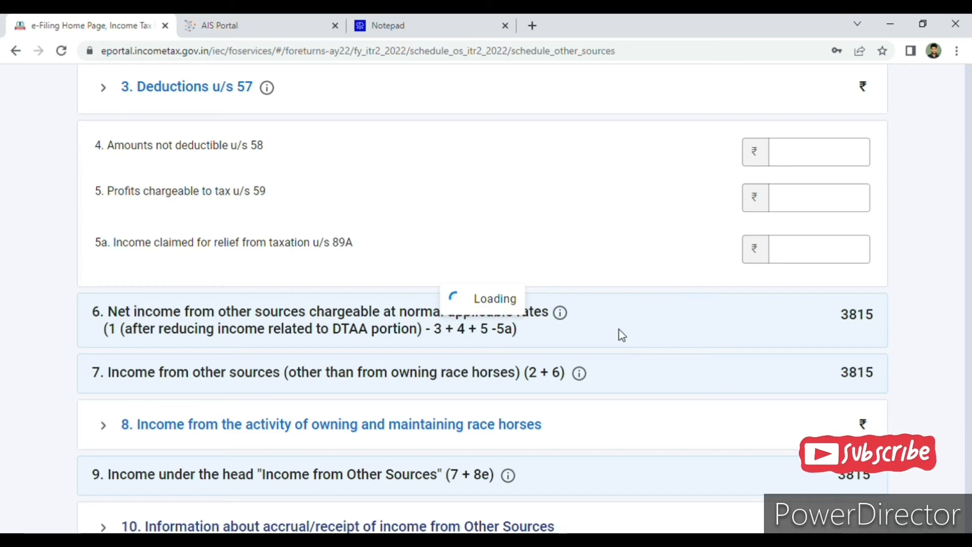
pyautogui.click(556, 208)
pyautogui.scroll(-10, 842, 353)
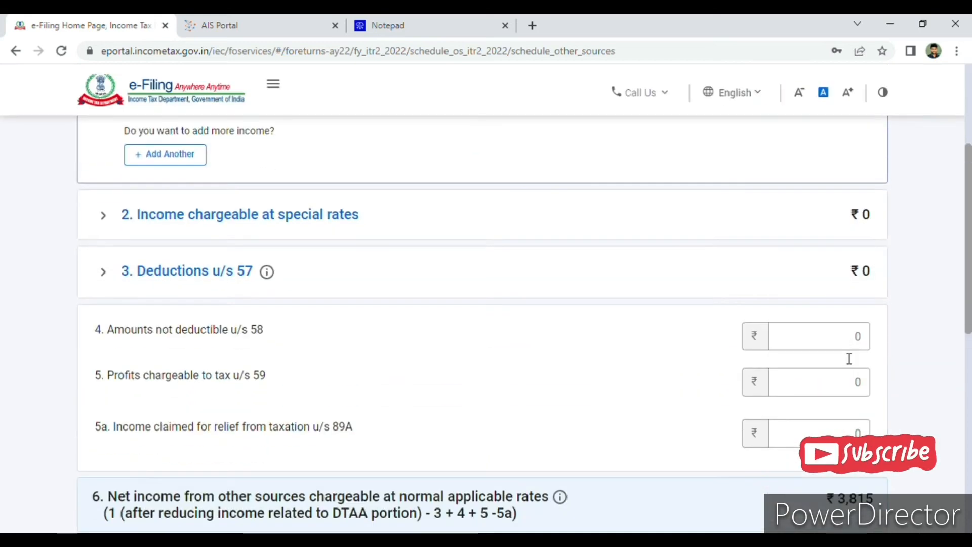
pyautogui.scroll(-3, 842, 352)
pyautogui.click(854, 353)
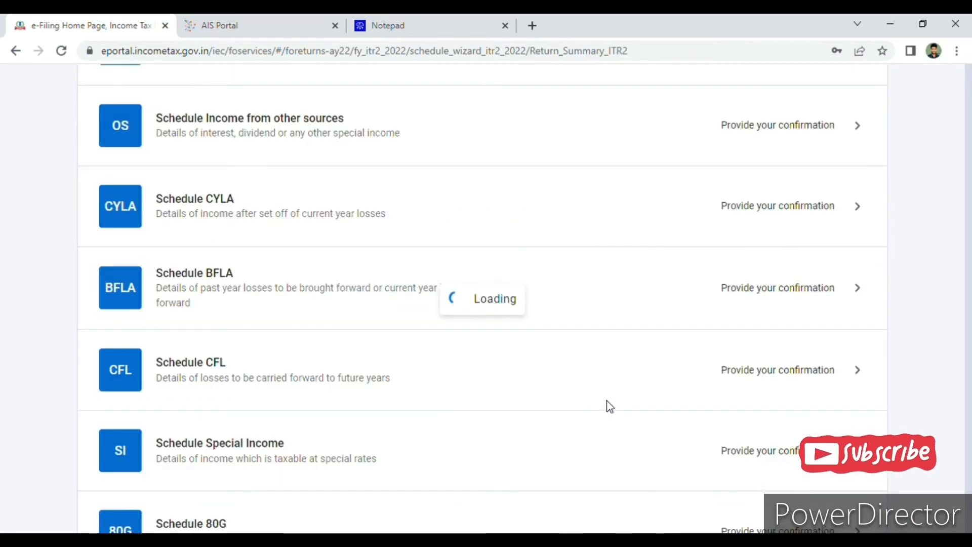
# Open Schedule VIA from the Schedules Summary, review the section 80C deduction and the Chapter VI-A total, and confirm the schedule.
pyautogui.scroll(-8, 628, 404)
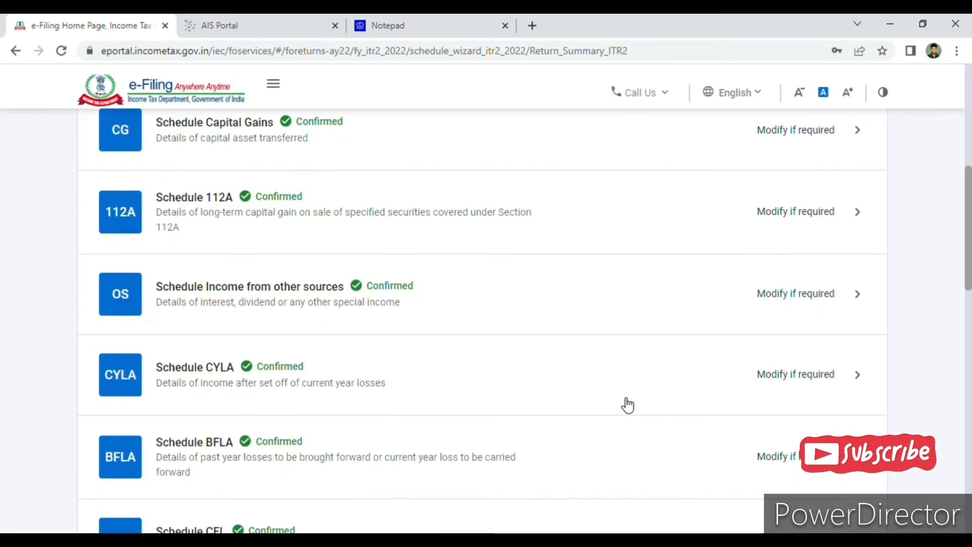
pyautogui.scroll(-1, 372, 404)
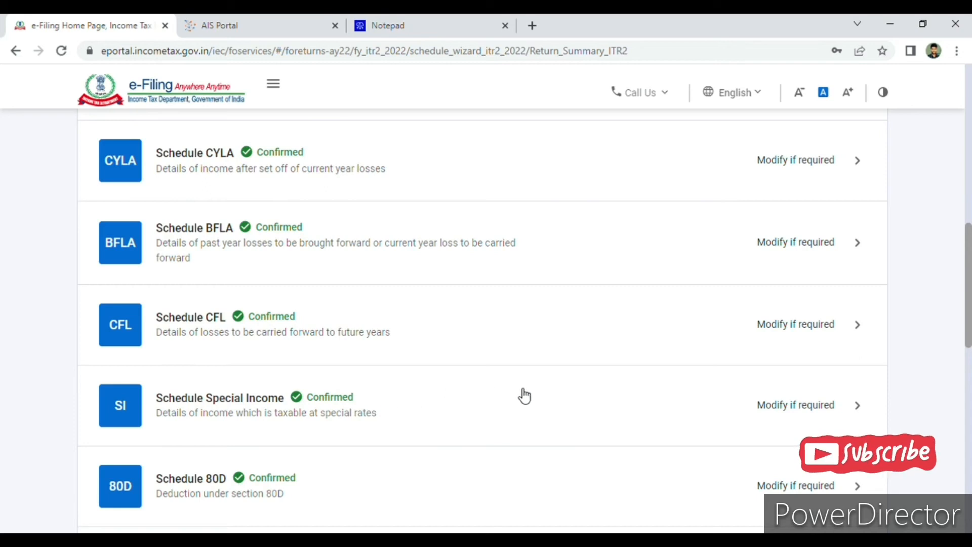
pyautogui.scroll(-3, 523, 395)
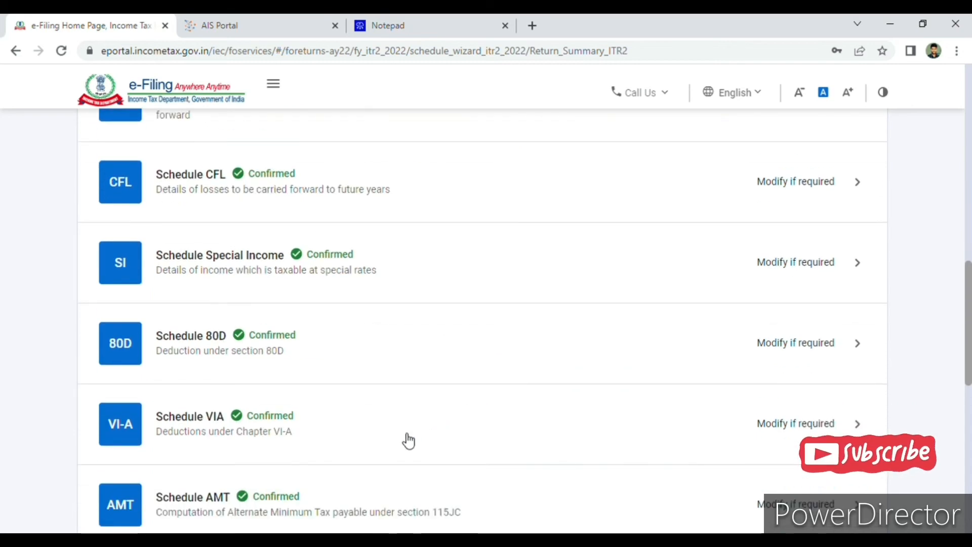
pyautogui.click(508, 422)
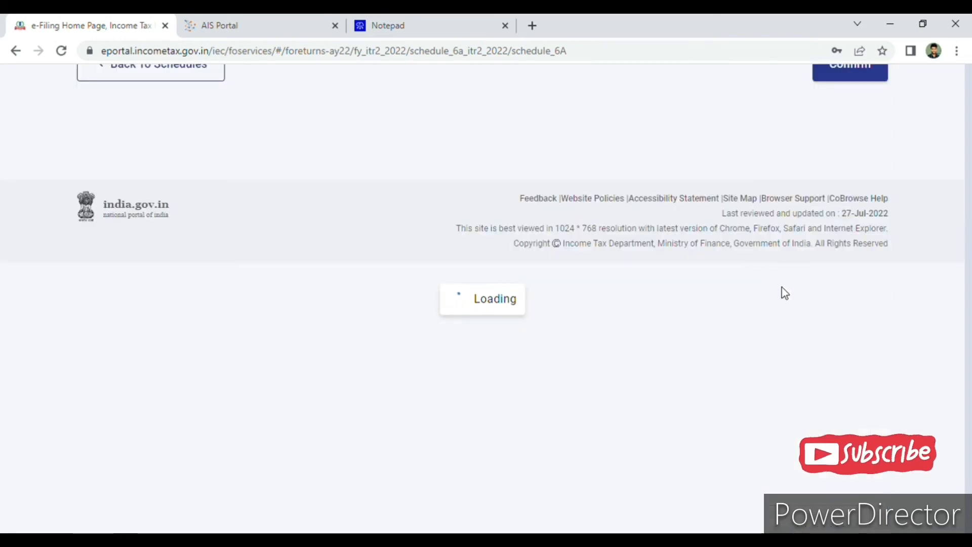
pyautogui.scroll(-2, 477, 357)
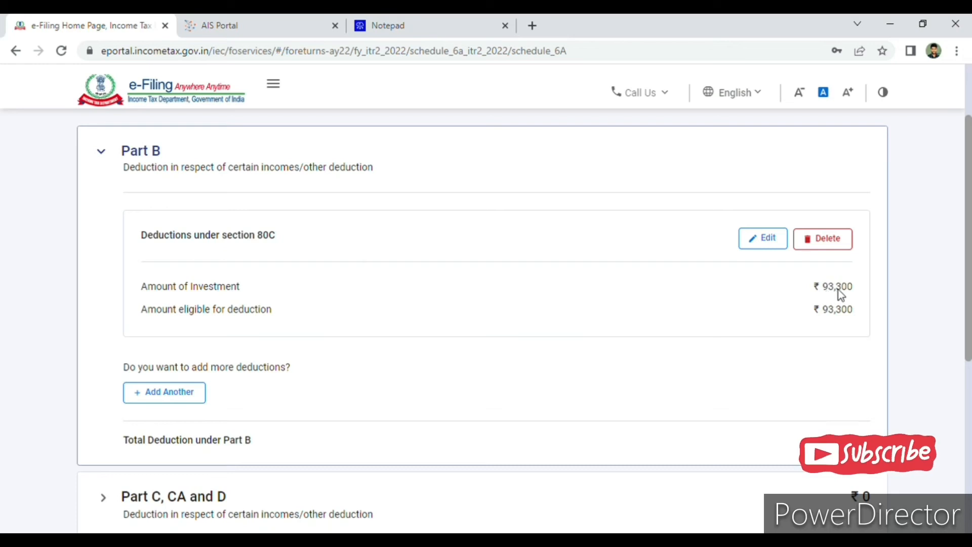
pyautogui.moveTo(837, 289); pyautogui.dragTo(862, 295)
pyautogui.scroll(-5, 825, 386)
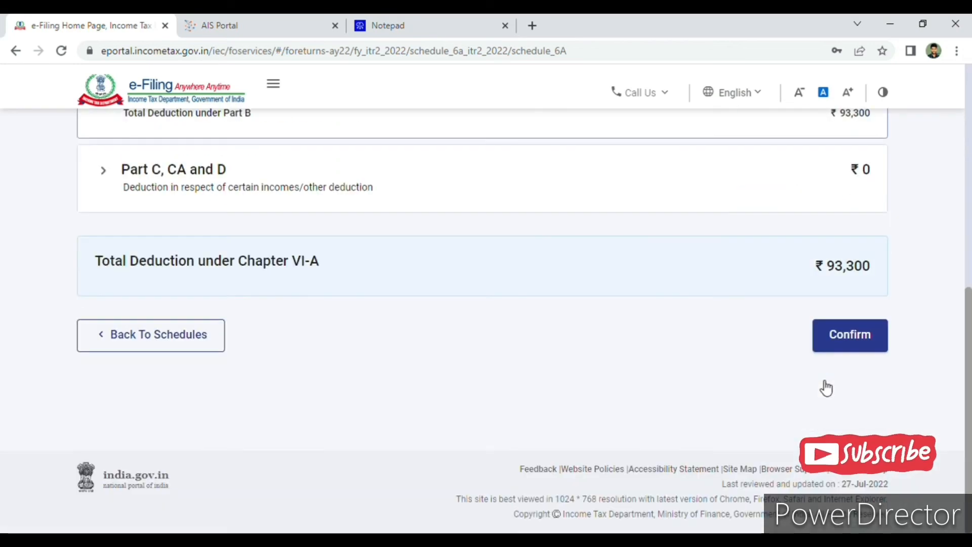
pyautogui.click(855, 333)
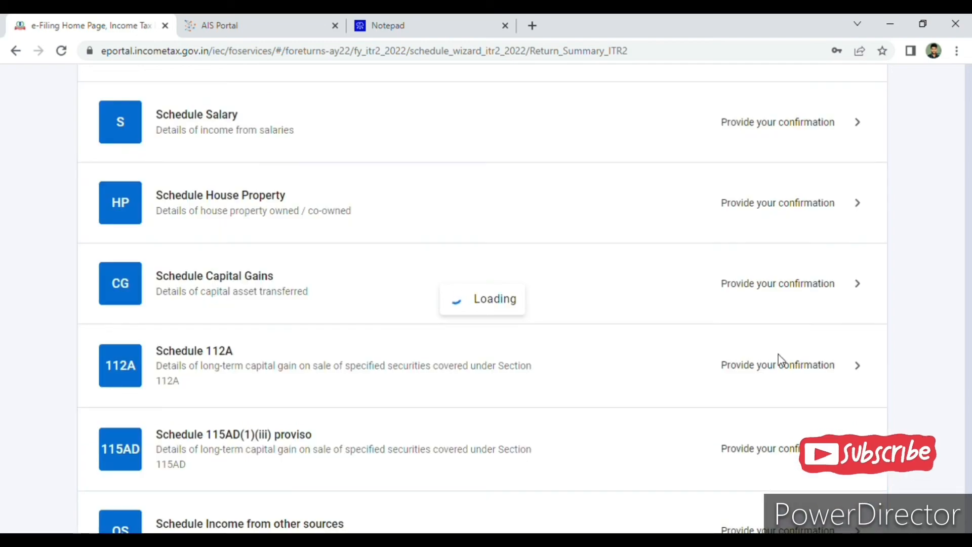
# Look through the remaining schedules in the summary and check them against the Taxpayer Information Summary on the AIS Portal.
pyautogui.scroll(-10, 582, 361)
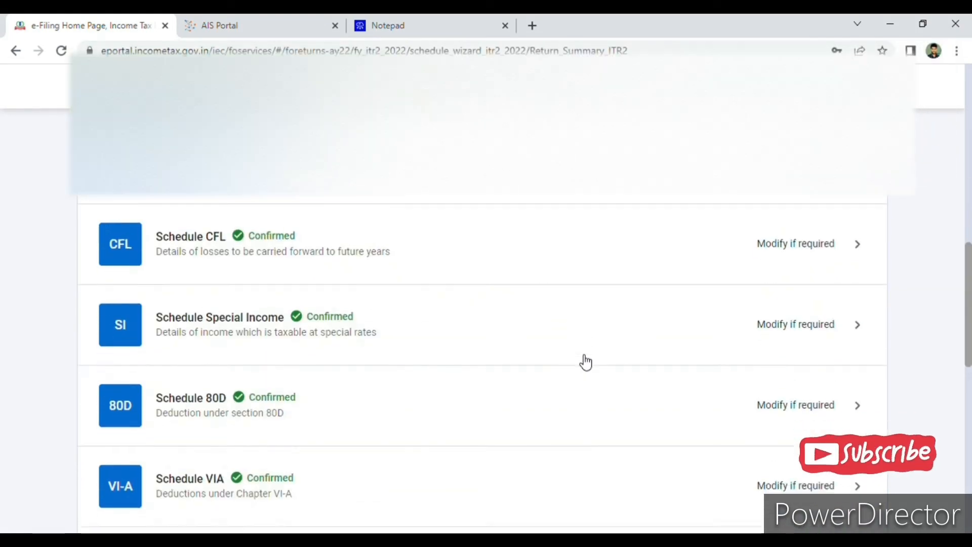
pyautogui.scroll(-10, 584, 360)
pyautogui.scroll(3, 580, 358)
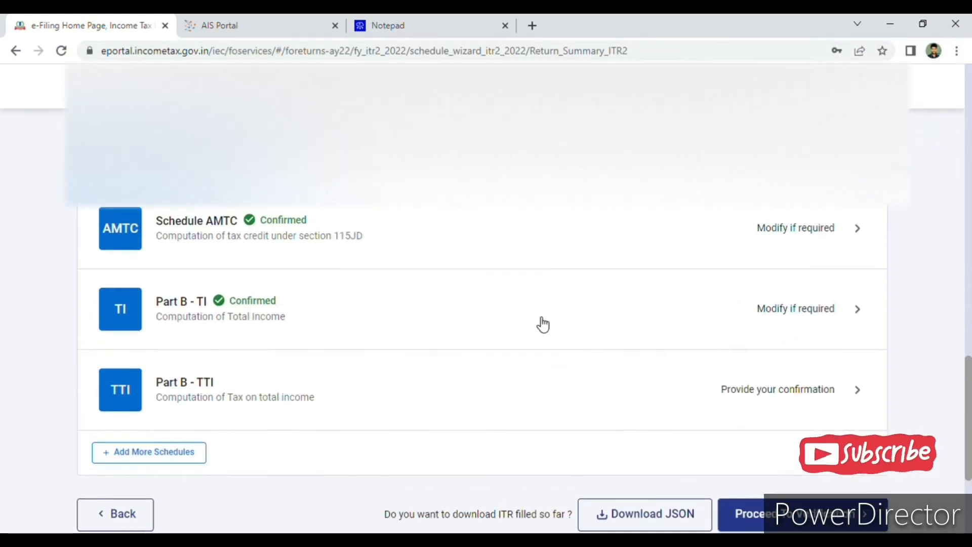
pyautogui.click(304, 23)
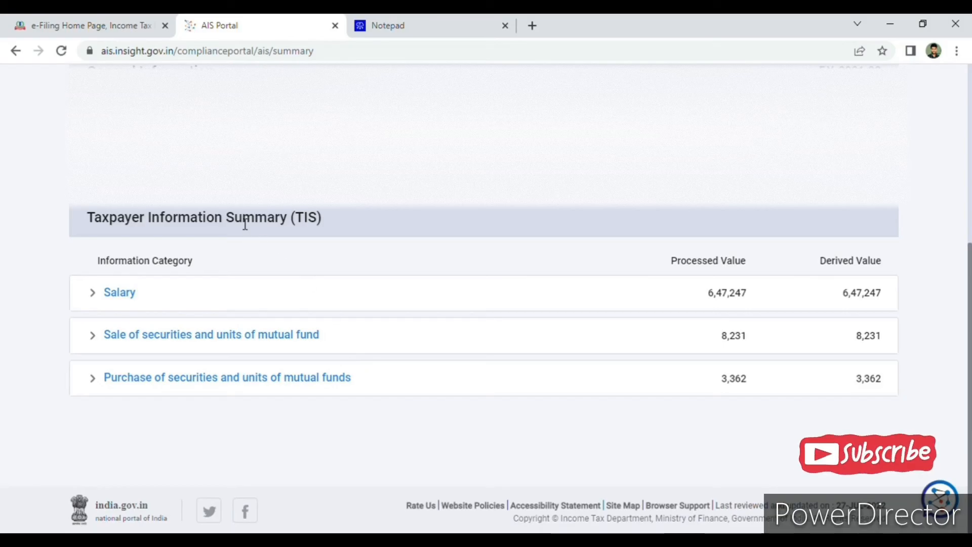
pyautogui.click(101, 23)
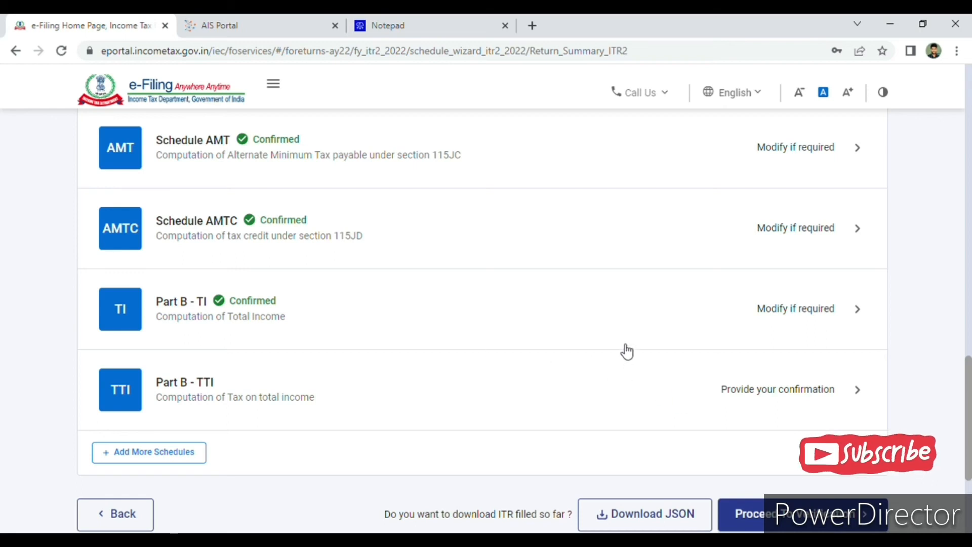
# Open Part B - TTI, look over the computation of tax on total income, and return to the schedules list.
pyautogui.click(609, 401)
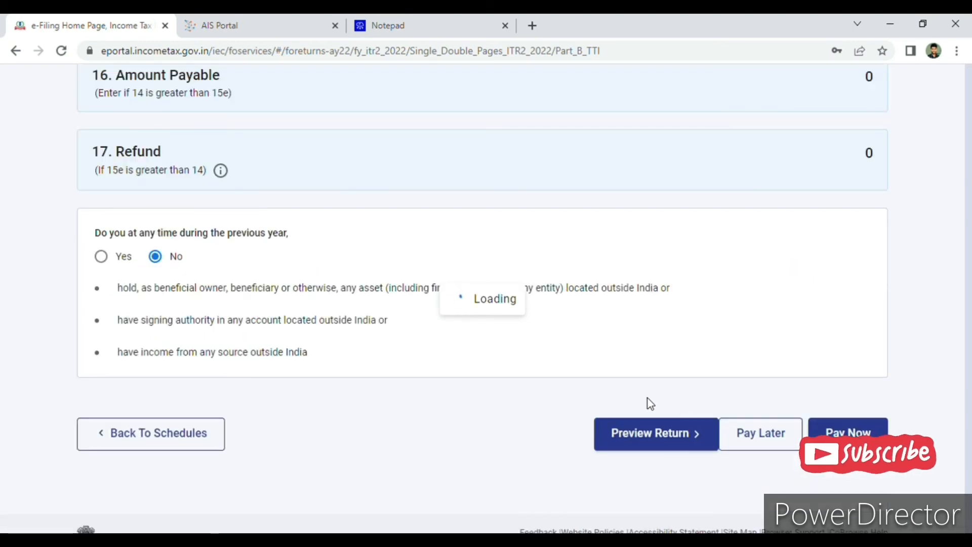
pyautogui.scroll(-15, 648, 398)
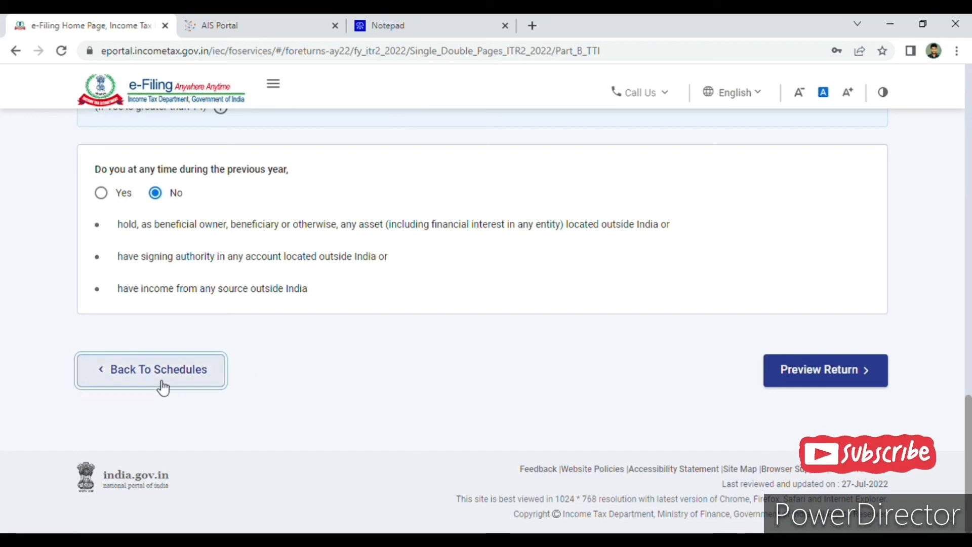
pyautogui.click(162, 388)
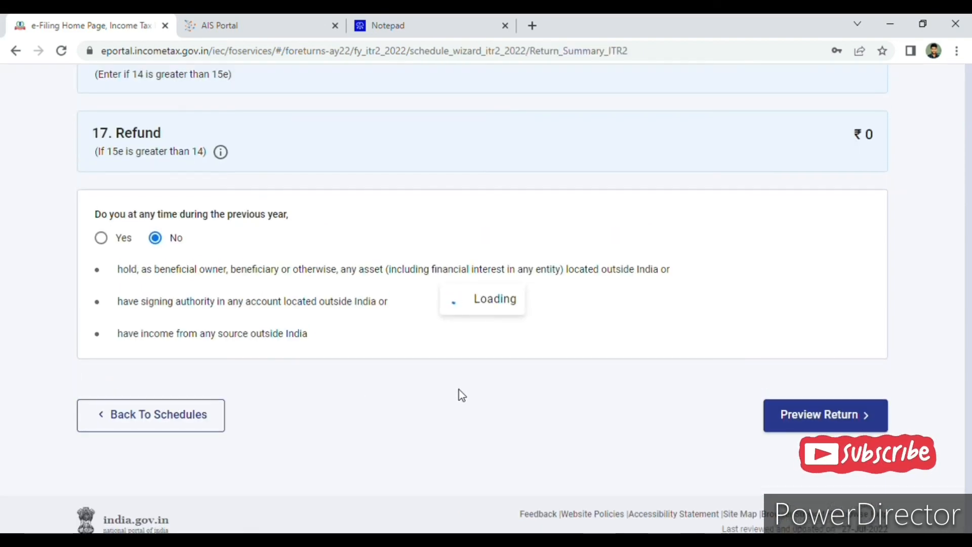
# Open Part B - TI, review the computation of total income from salaries to deemed income, and confirm it.
pyautogui.scroll(-10, 487, 397)
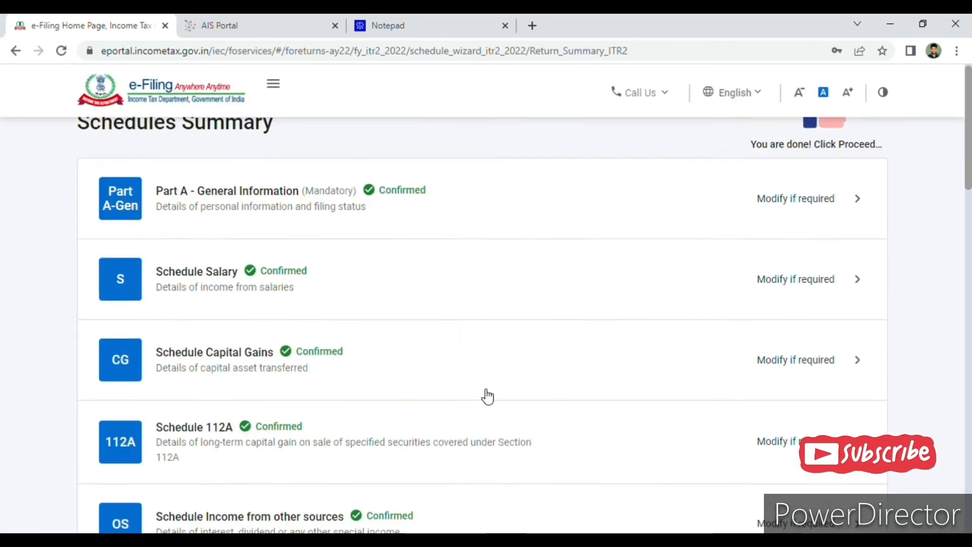
pyautogui.scroll(-4, 487, 397)
pyautogui.click(633, 326)
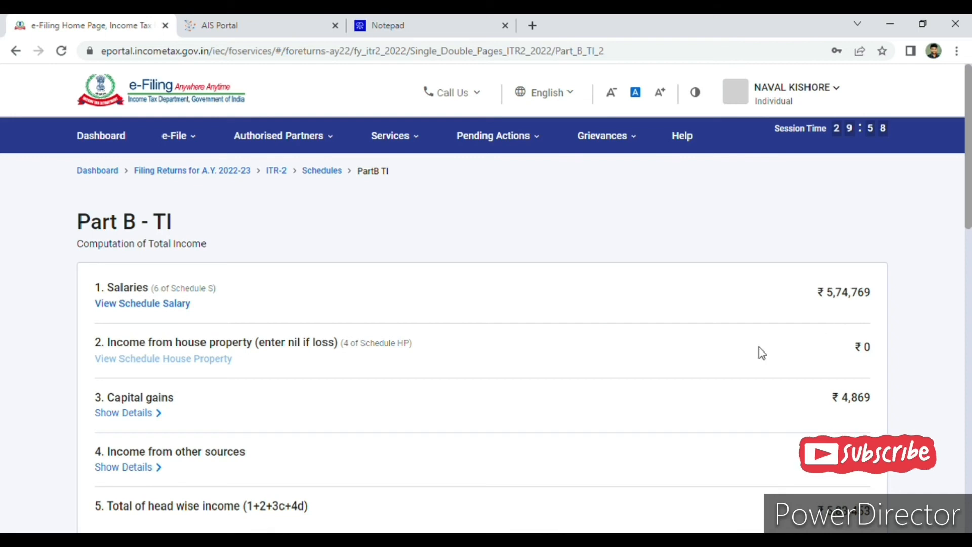
pyautogui.scroll(-3, 682, 367)
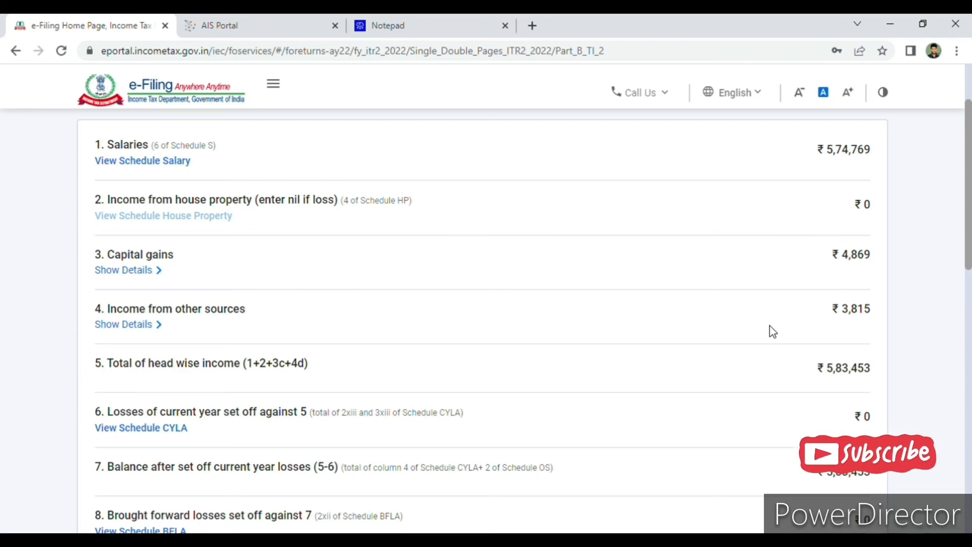
pyautogui.scroll(-3, 759, 374)
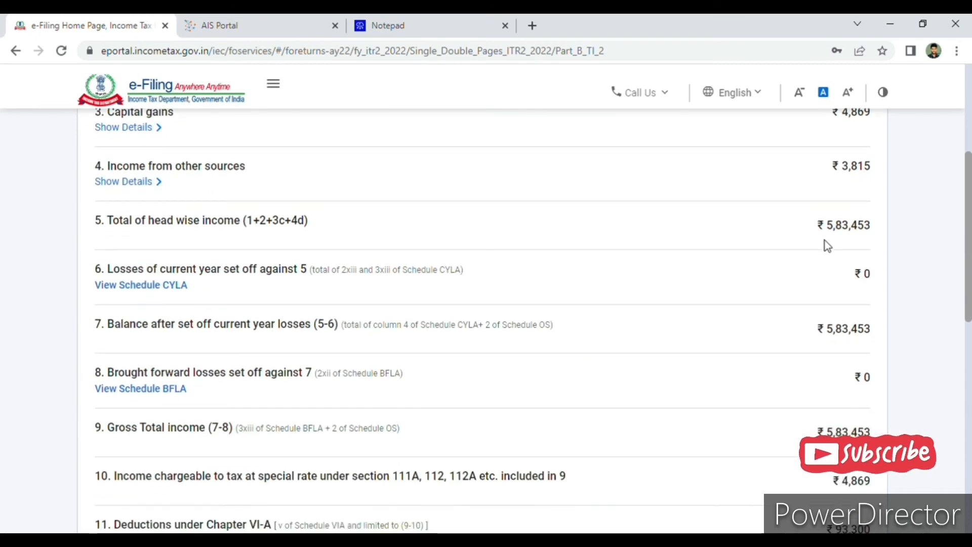
pyautogui.scroll(-3, 780, 364)
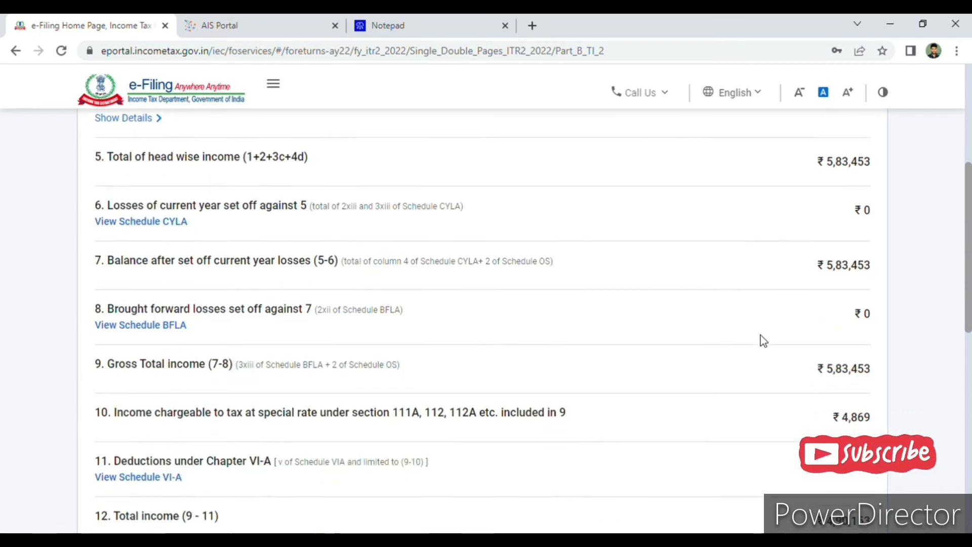
pyautogui.scroll(-2, 727, 356)
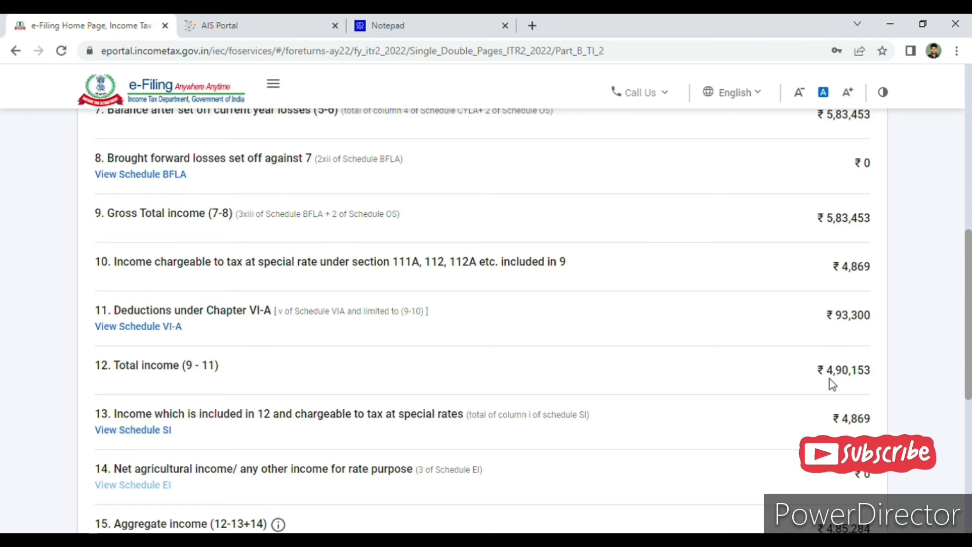
pyautogui.scroll(-5, 830, 384)
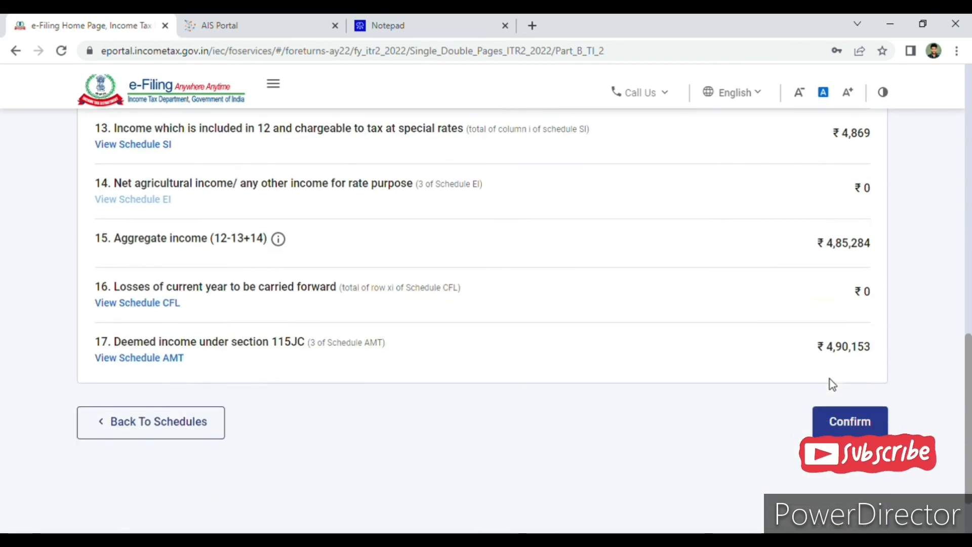
pyautogui.click(854, 421)
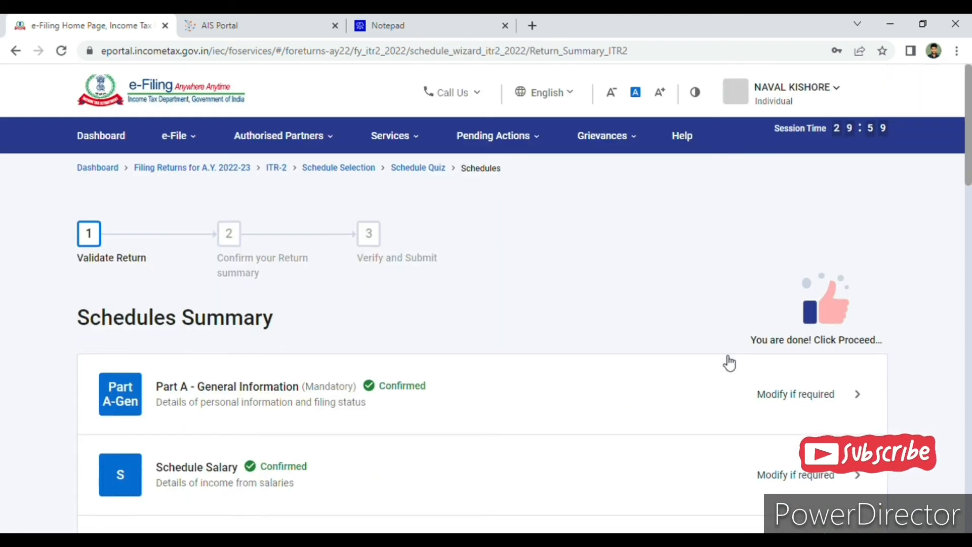
# Proceed to verification of the return and enter JODHPUR as the place on the Preview and Submit page.
pyautogui.scroll(-7, 729, 362)
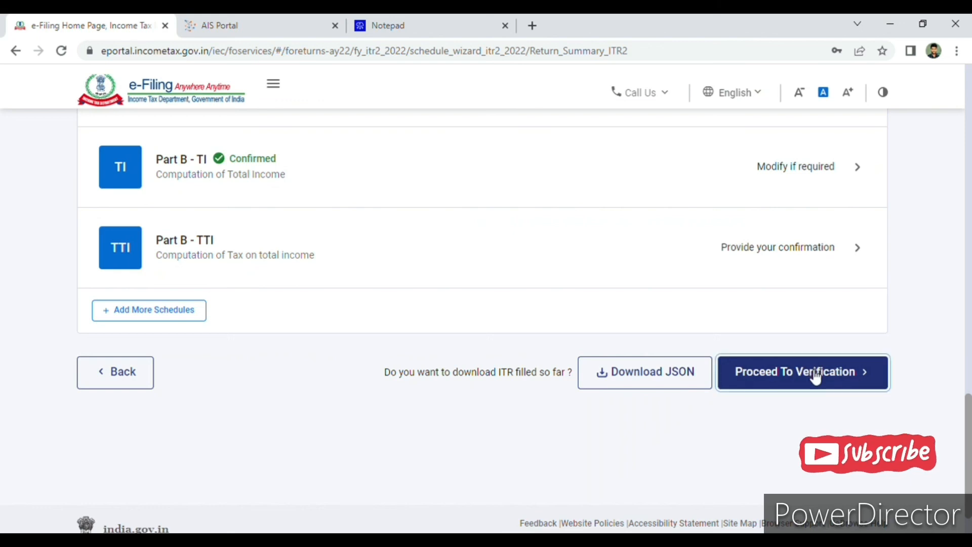
pyautogui.click(813, 372)
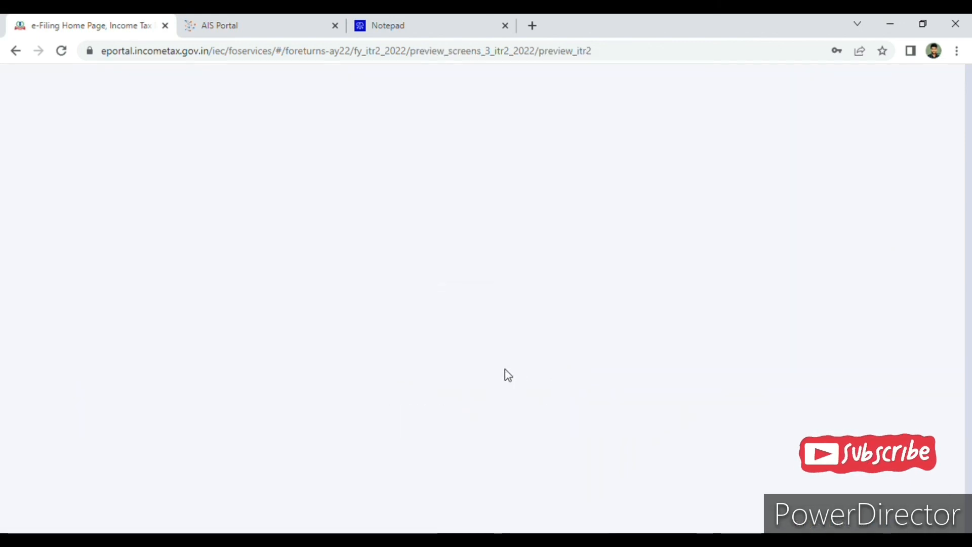
pyautogui.scroll(-3, 530, 376)
pyautogui.click(189, 312)
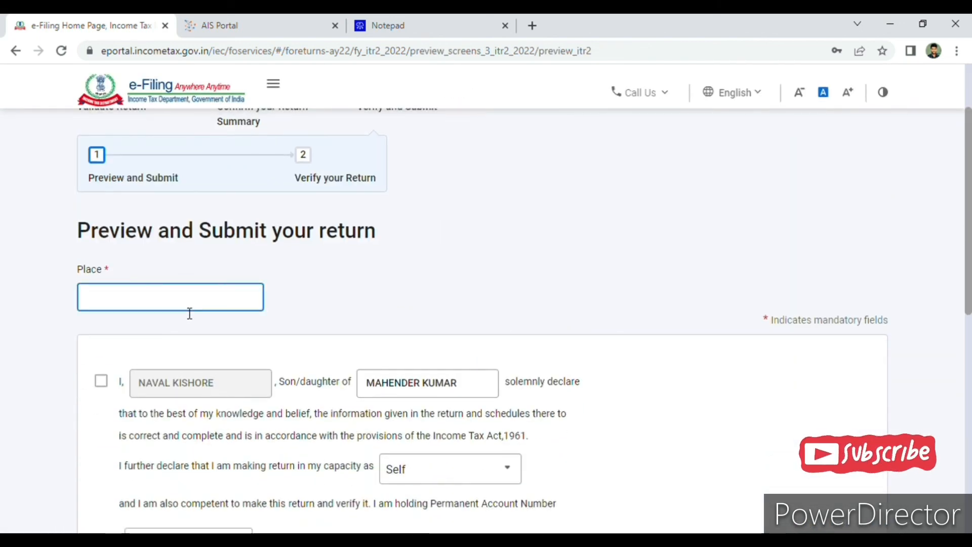
pyautogui.write('JODHPUR')
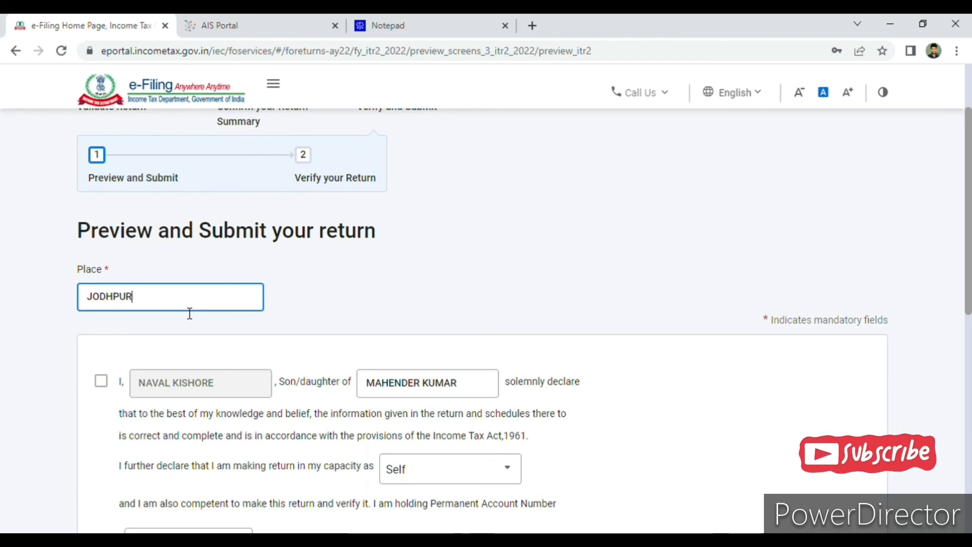
pyautogui.click(381, 292)
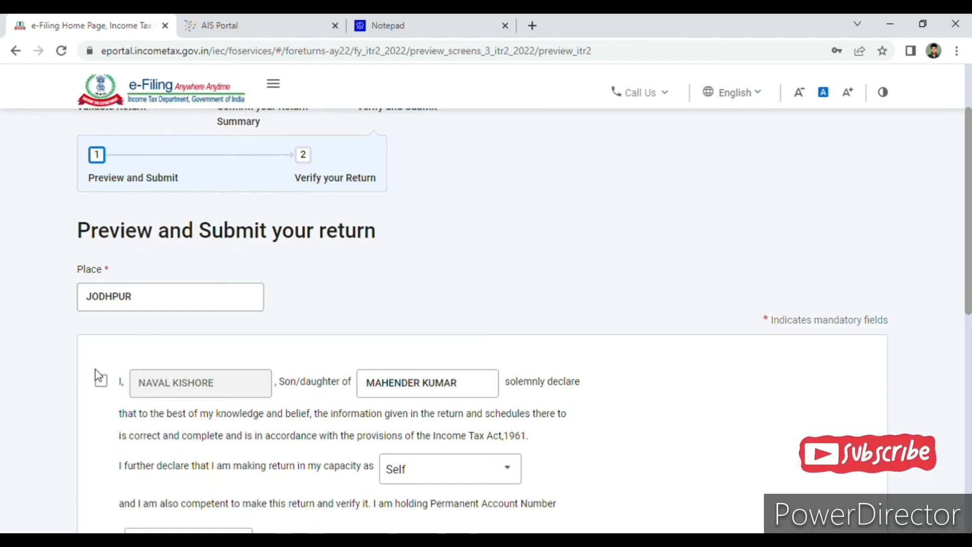
# Accept the self-declaration for the return and proceed to its preview.
pyautogui.click(101, 382)
pyautogui.scroll(-10, 761, 291)
pyautogui.click(805, 337)
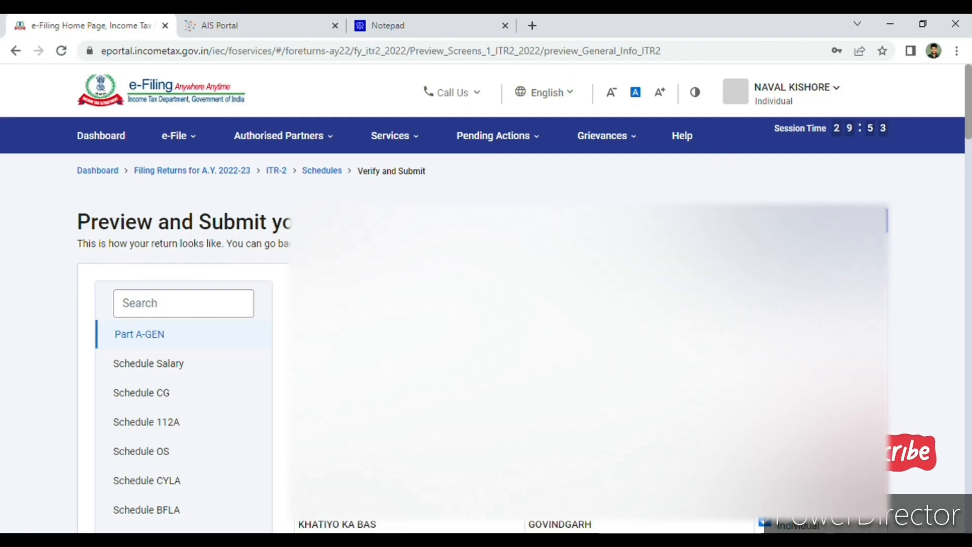
# Review the Part A-GEN details in the return preview and proceed to validation.
pyautogui.scroll(-6, 486, 324)
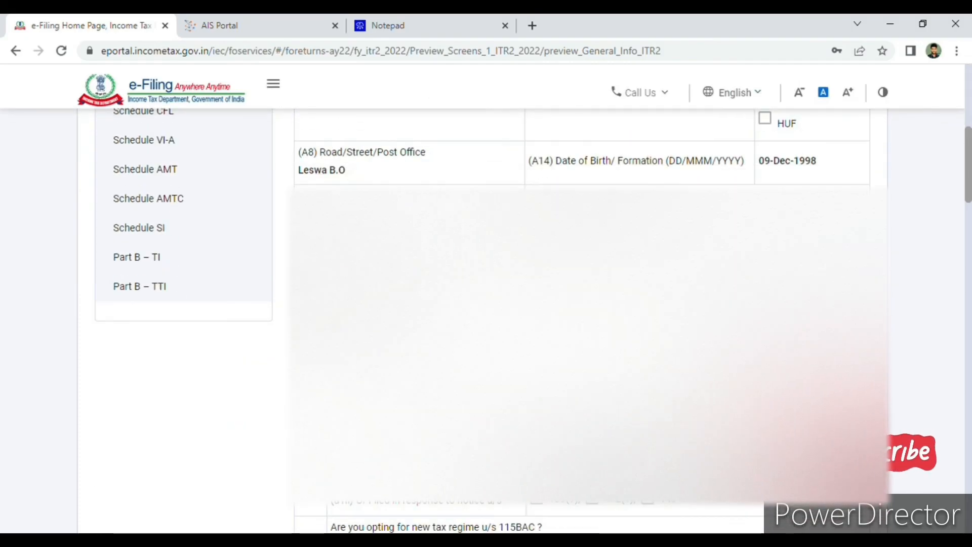
pyautogui.scroll(-7, 486, 324)
pyautogui.scroll(-15, 773, 326)
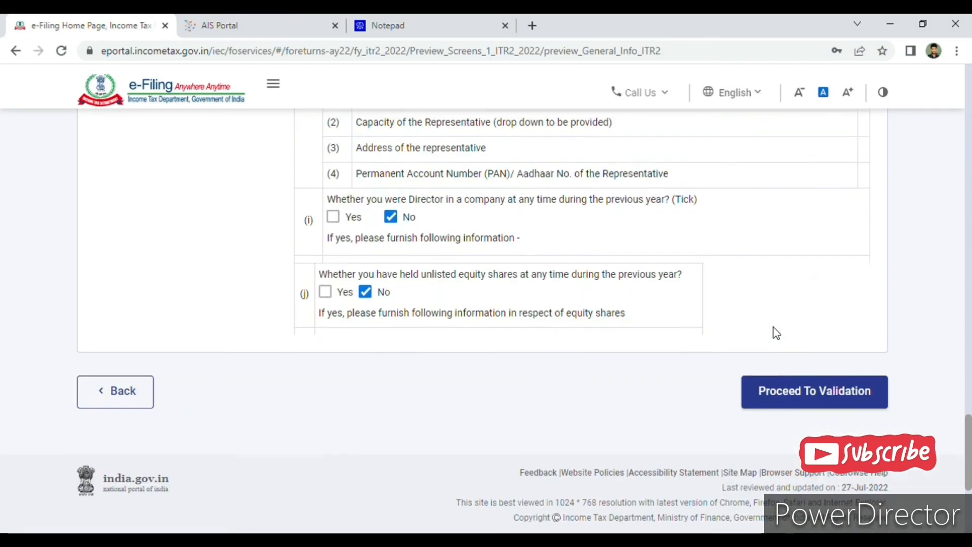
pyautogui.click(811, 397)
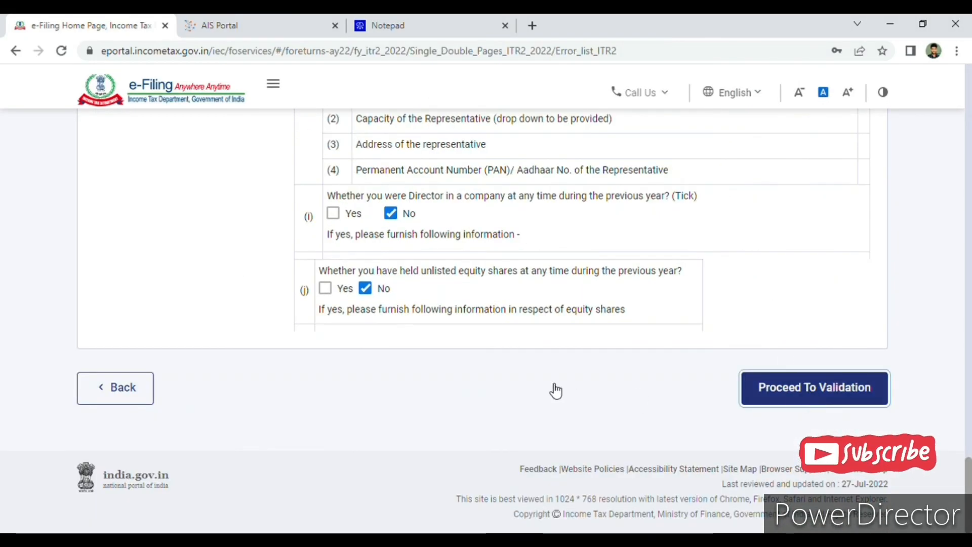